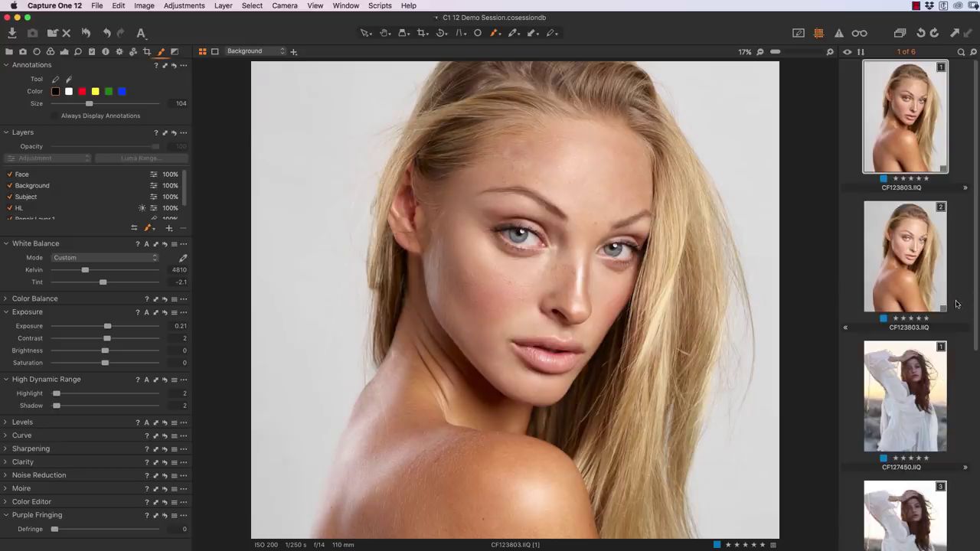
Step: Switch the viewer zoom from 17% to Fit so the whole portrait CF123803.IIQ shows
key("super+0")
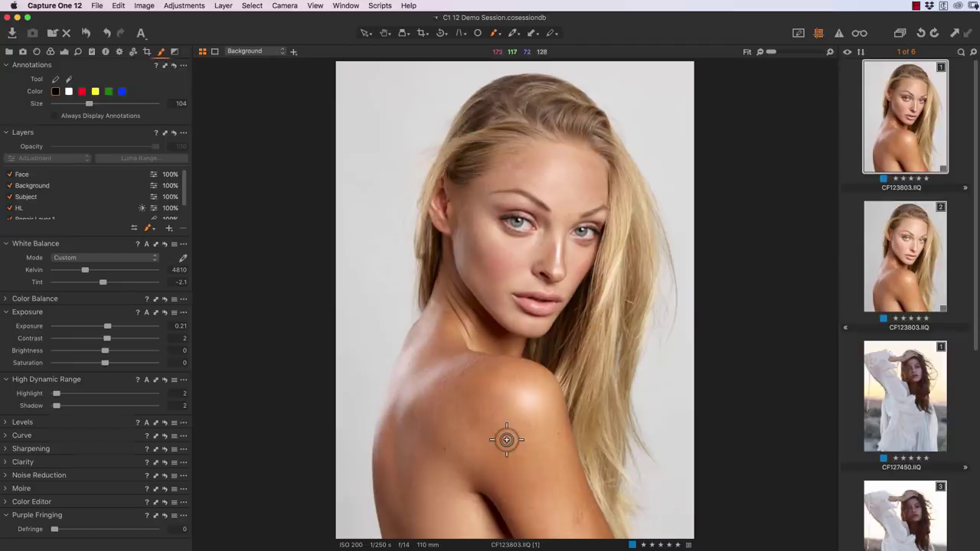
Step: On the portrait's second variant, add a new adjustment layer and name it Subject
left_click(928, 250)
key("Up")
left_click(939, 265)
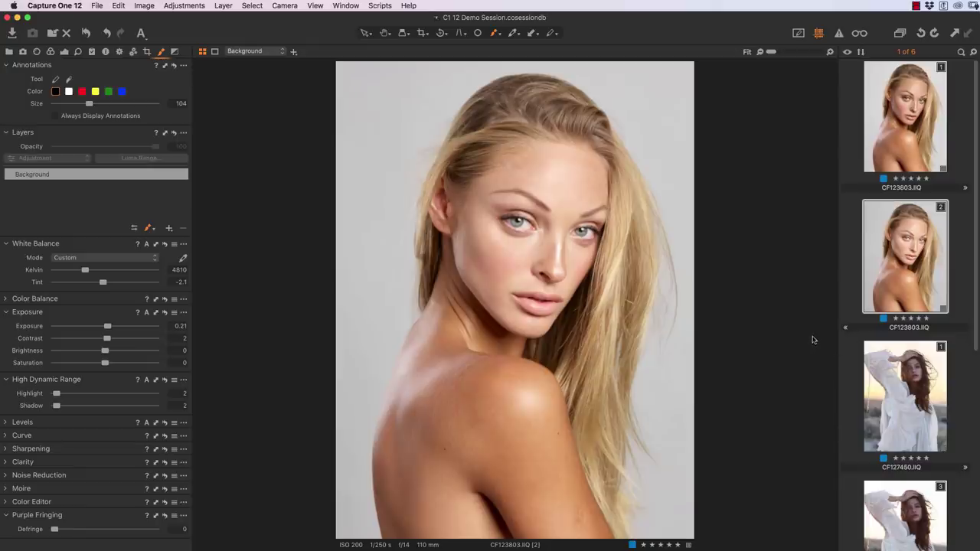
left_click(169, 229)
double_click(26, 175)
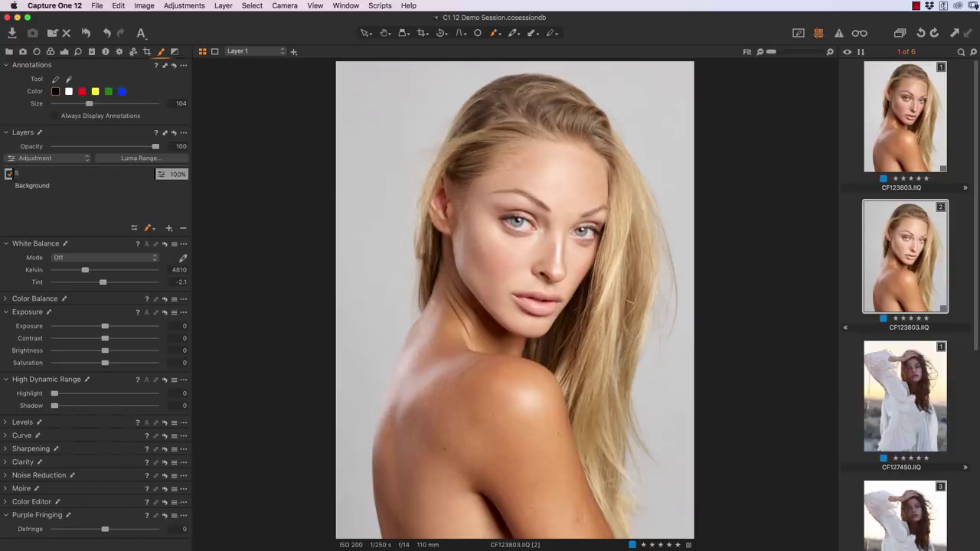
key("Return")
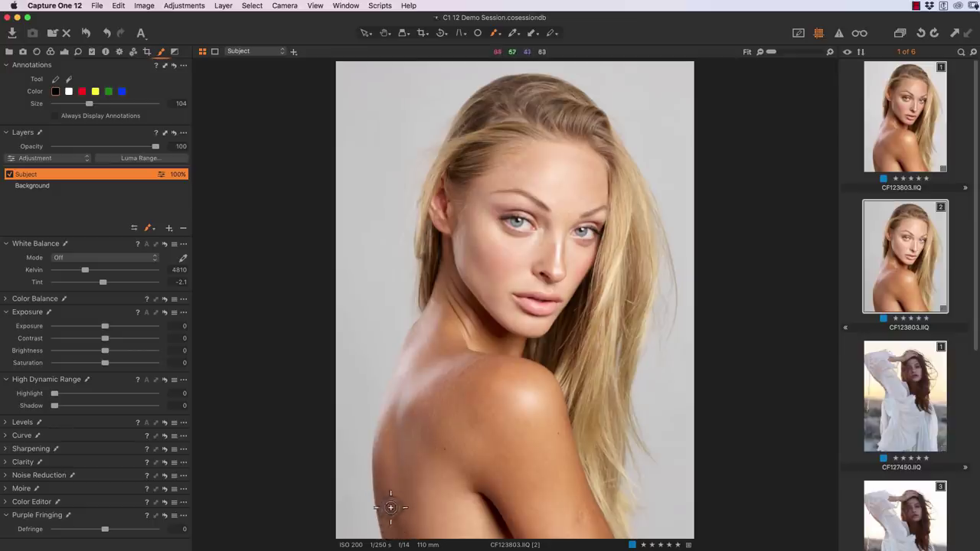
Step: Set the brush options and paint a test stroke from lower back to shoulder, checking the mask views
right_click(394, 481)
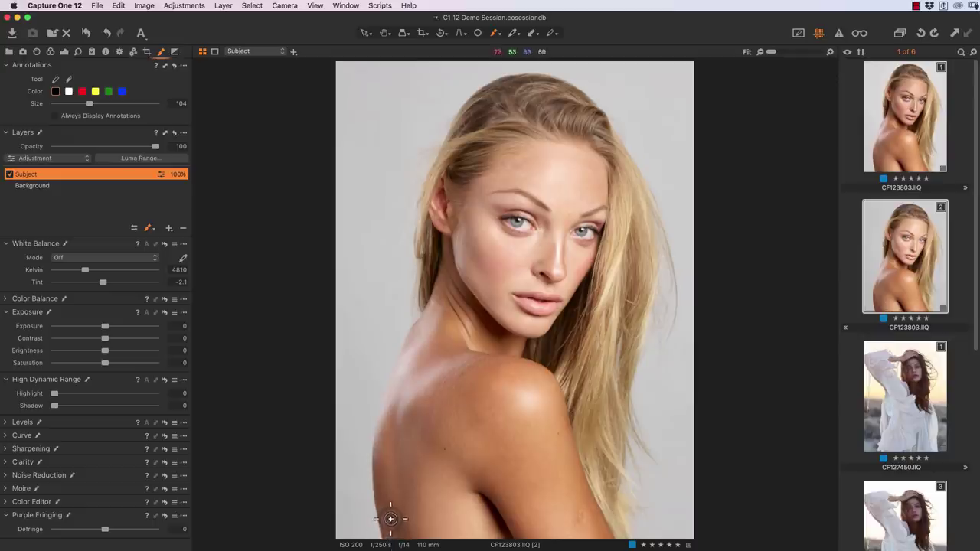
left_click_drag(386, 534, 382, 431)
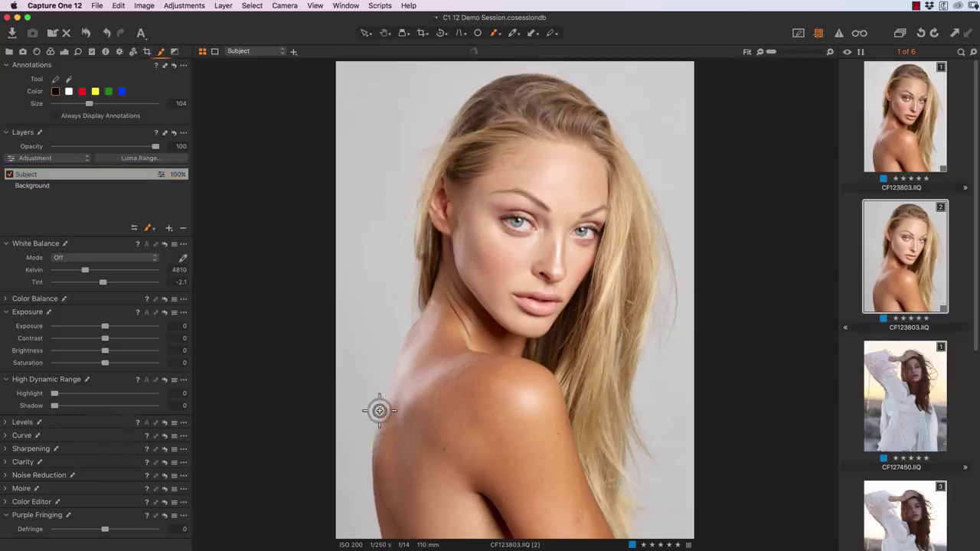
key("m")
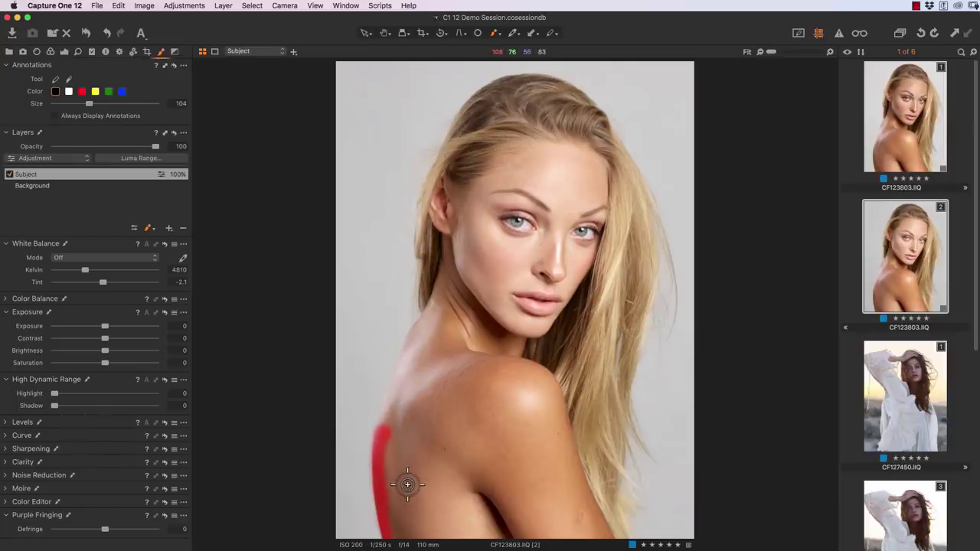
key("m")
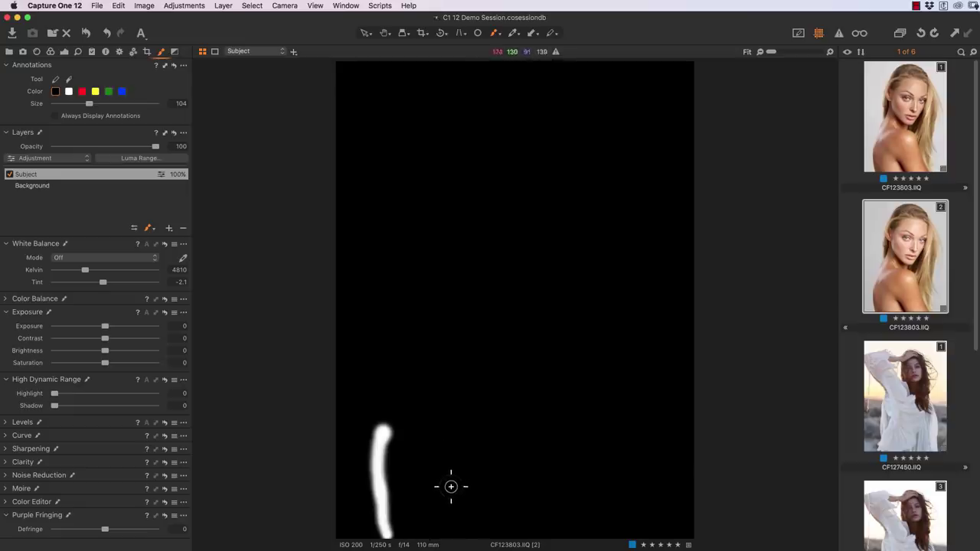
key("m")
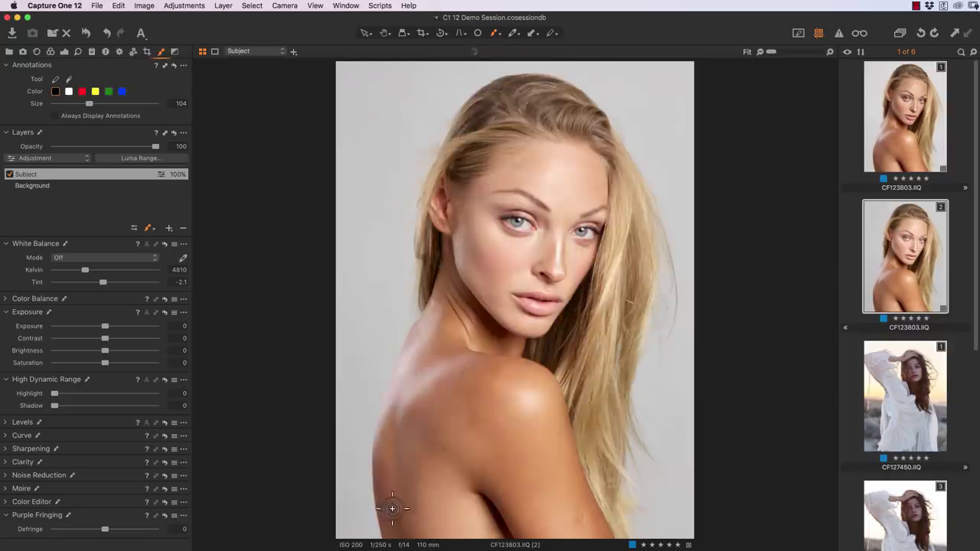
Step: Trace the mask outline around the hair and shoulder and along the image's bottom edge
mouse_move(392, 509)
left_mouse_down()
mouse_move(387, 537)
mouse_move(377, 443)
mouse_move(421, 317)
mouse_move(424, 204)
mouse_move(452, 130)
mouse_move(477, 99)
mouse_move(508, 79)
mouse_move(534, 78)
mouse_move(587, 105)
mouse_move(652, 214)
mouse_move(660, 259)
mouse_move(648, 273)
mouse_move(622, 411)
mouse_move(614, 536)
left_mouse_up()
left_click_drag(583, 539, 410, 538)
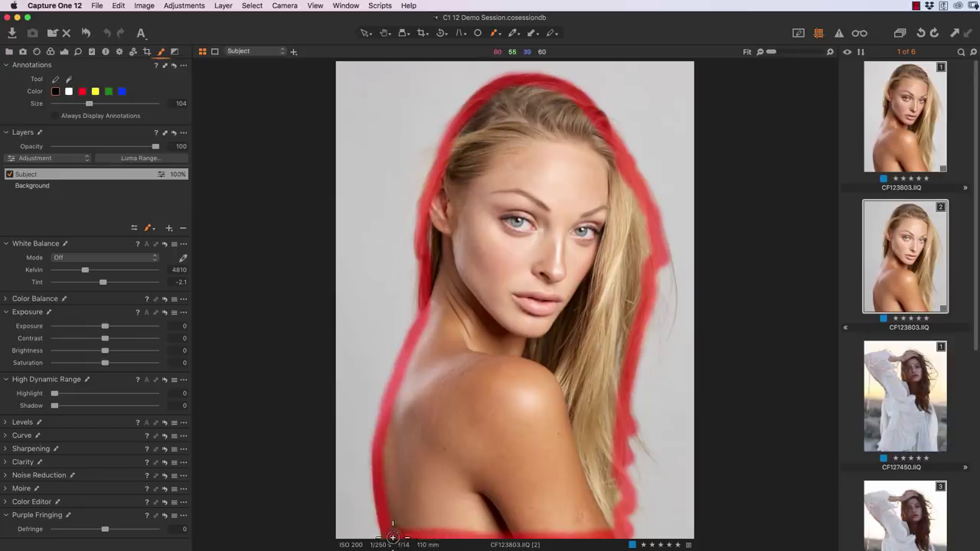
left_click_drag(577, 530, 617, 532)
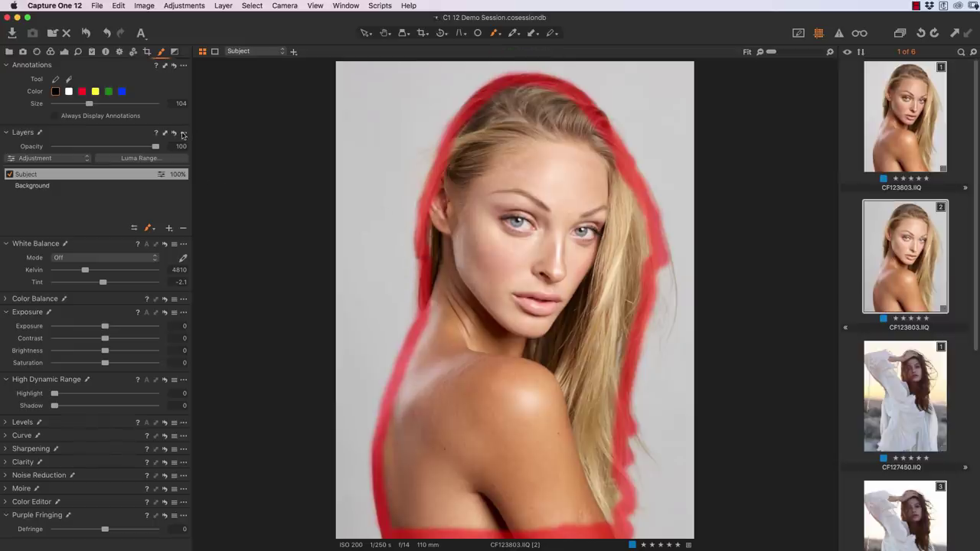
Step: Fill the outlined area so the Subject mask covers the whole woman
left_click(183, 133)
left_click(227, 177)
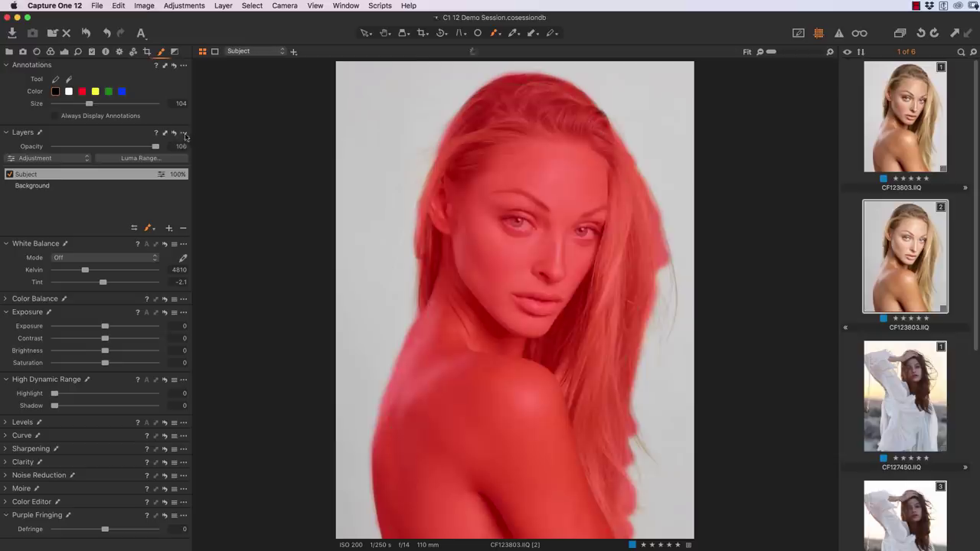
left_click(183, 134)
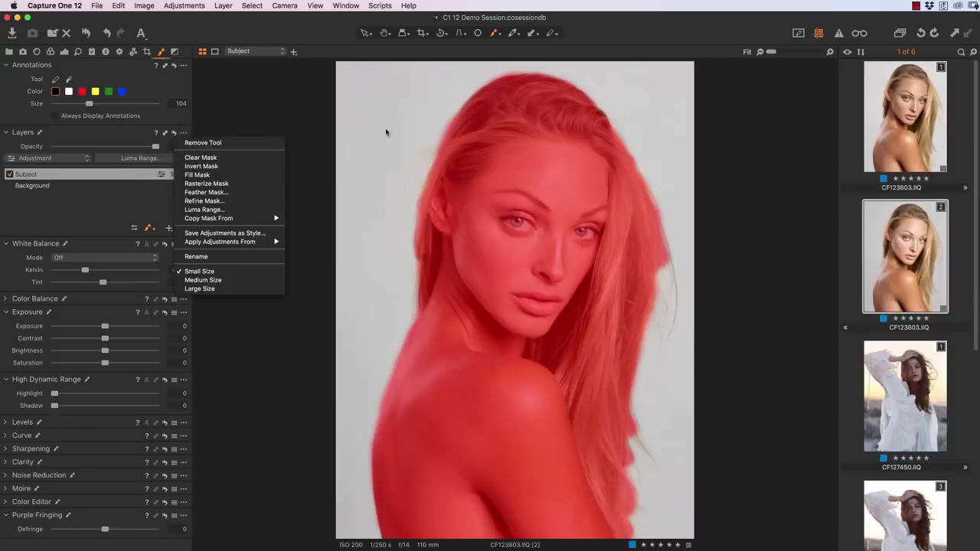
left_click(634, 29)
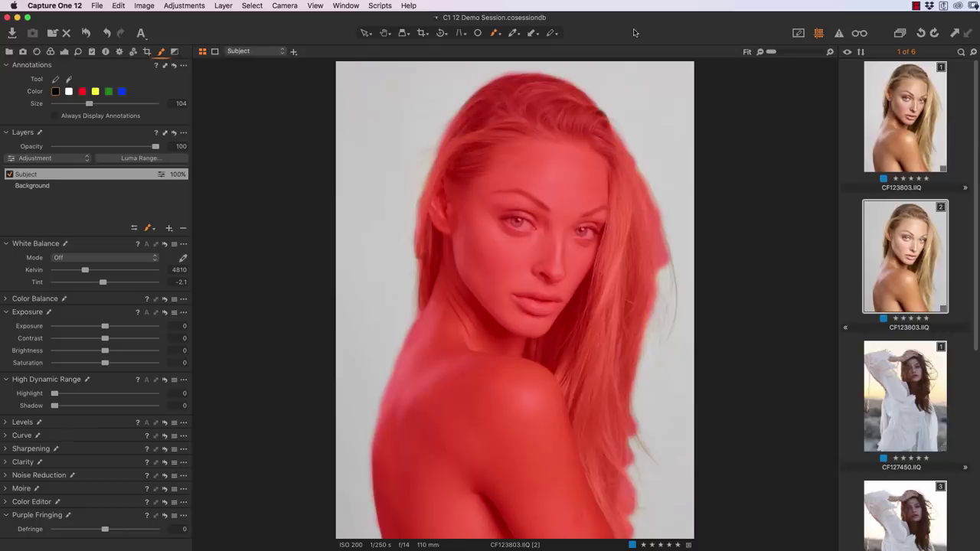
Step: Bring up the Refine Mask settings for the Subject layer
left_click(183, 133)
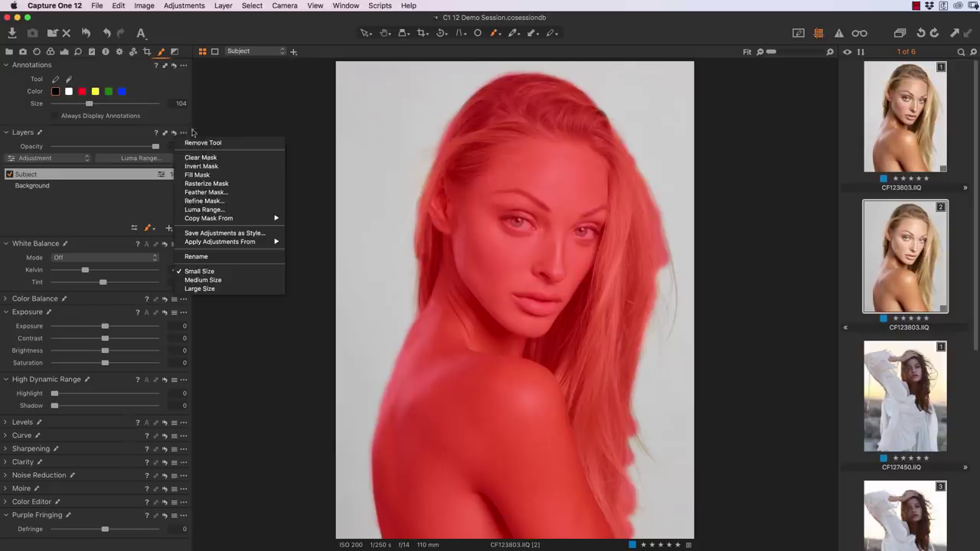
left_click(239, 203)
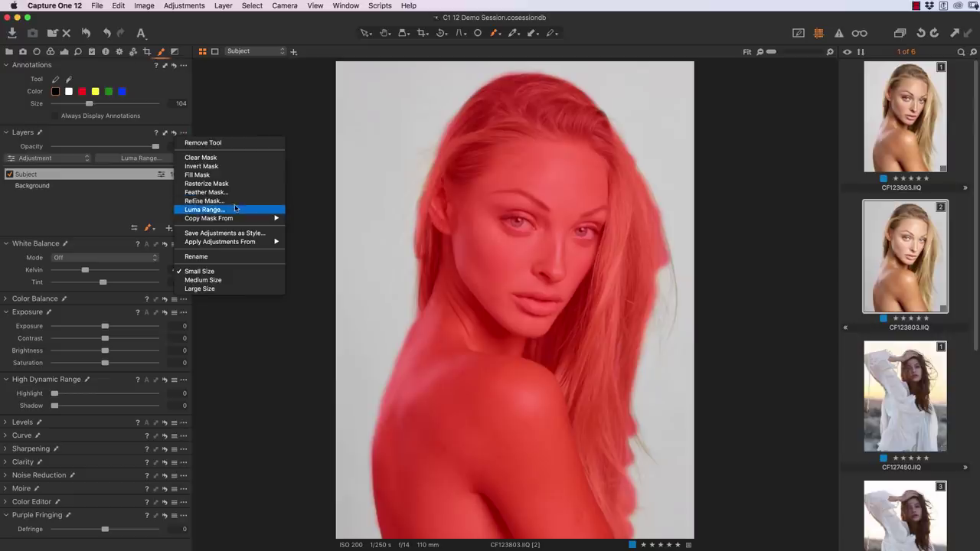
left_click(230, 202)
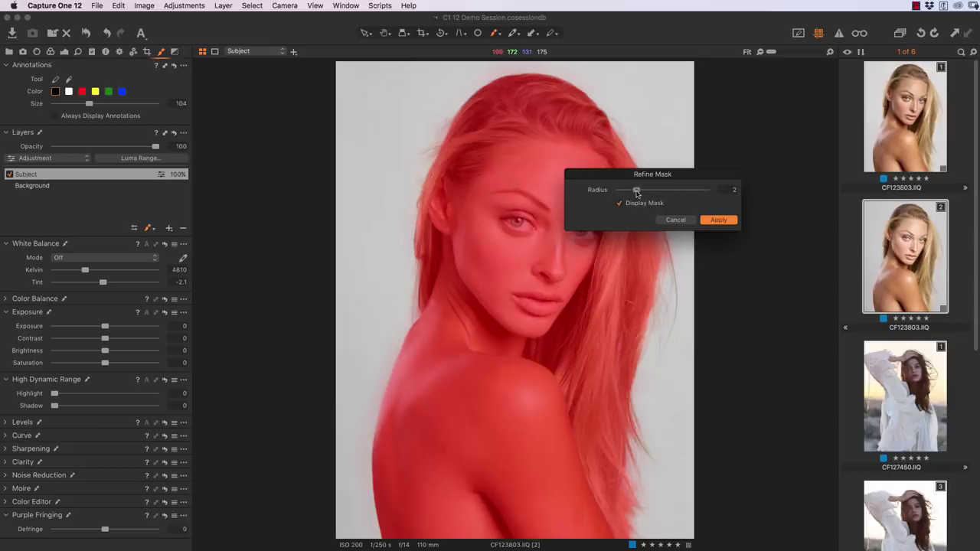
Step: Apply Refine Mask with Radius 100 so the mask follows the hair strands
left_click_drag(645, 193, 696, 193)
key("Return")
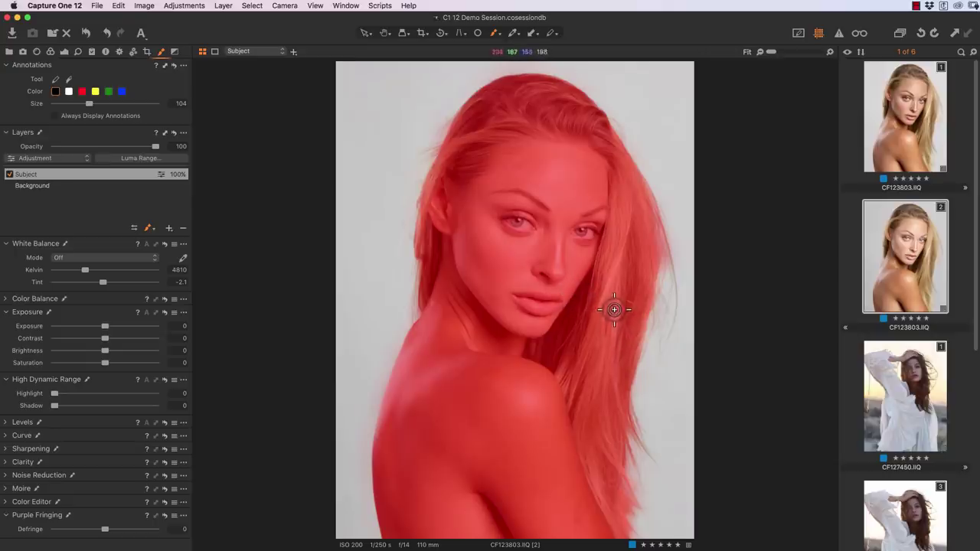
Step: View the mask in black and white, try an erase stroke on the shoulder, then undo it
key("alt+m")
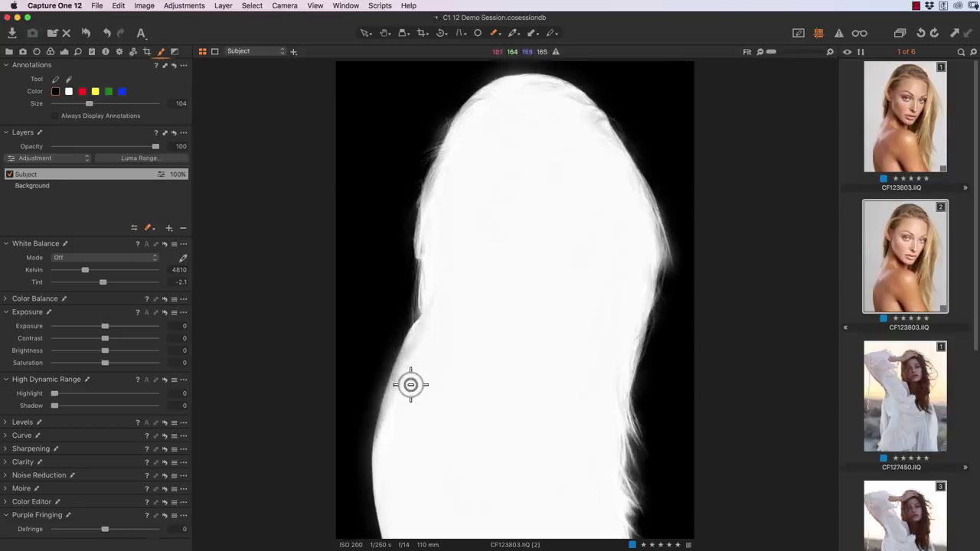
left_click_drag(400, 431, 407, 405)
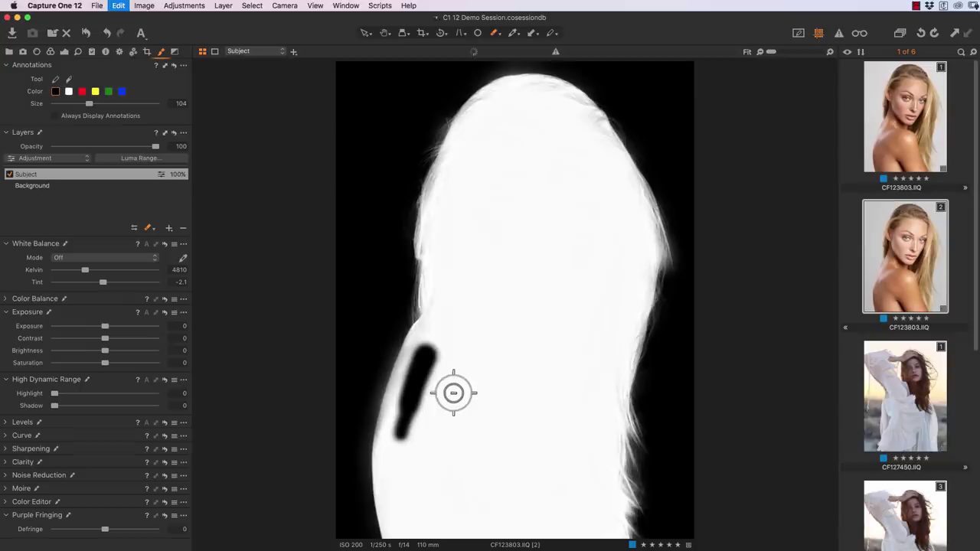
key("super+z")
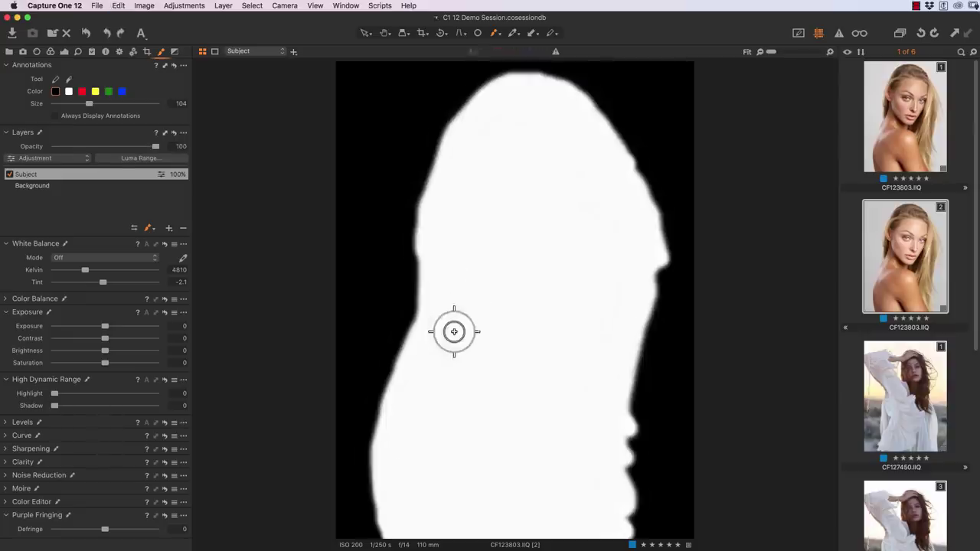
Step: Redo Refine Mask, brush in the shoulder edge, and return to the normal photo view
left_click(119, 5)
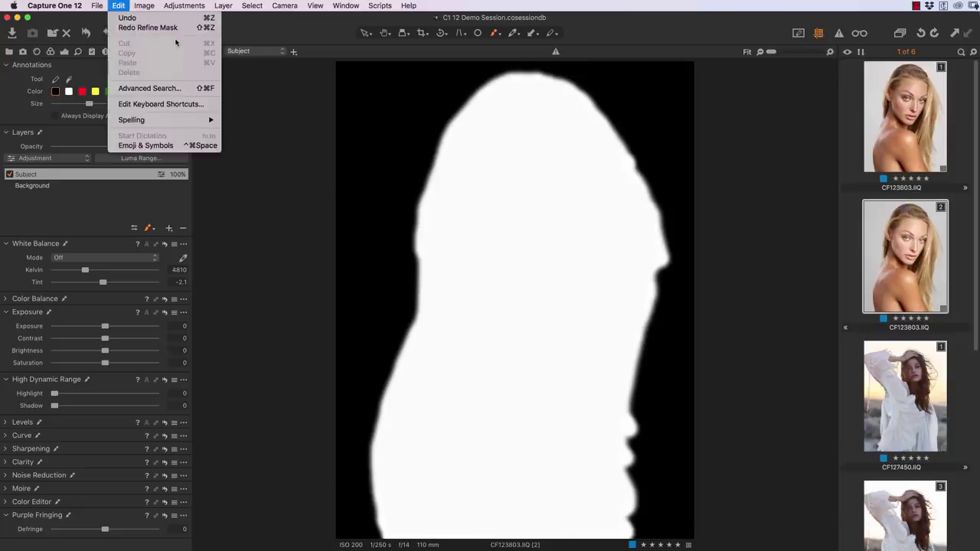
left_click(150, 28)
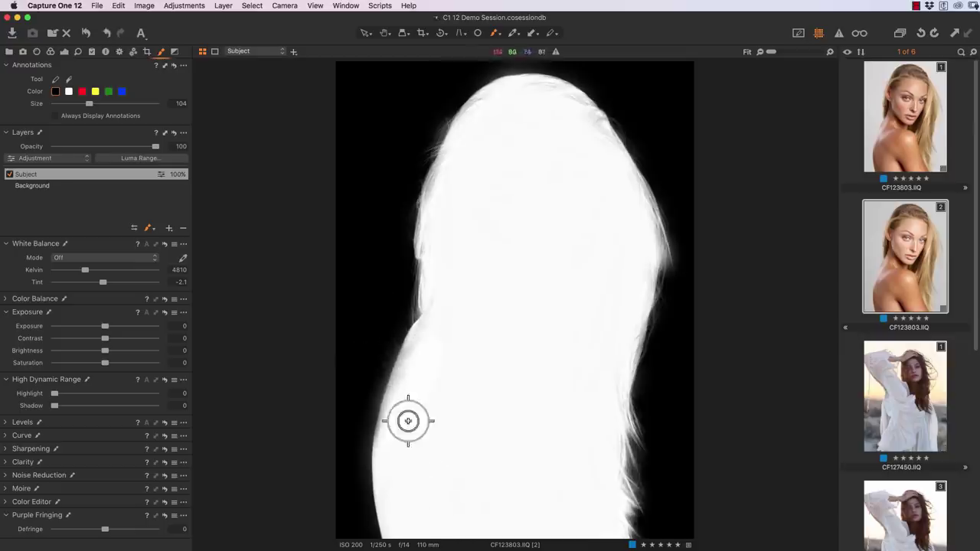
mouse_move(400, 422)
left_mouse_down()
mouse_move(427, 354)
mouse_move(437, 363)
left_mouse_up()
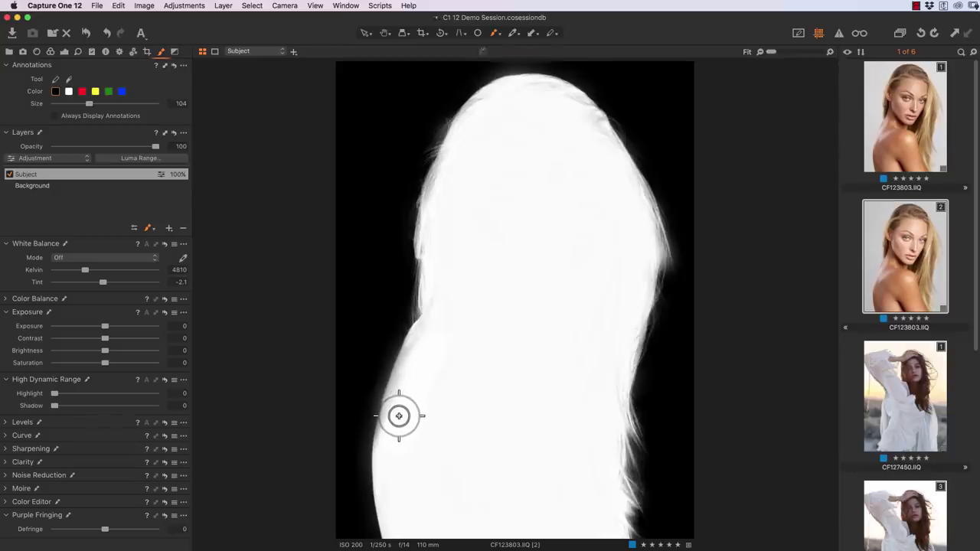
key("m")
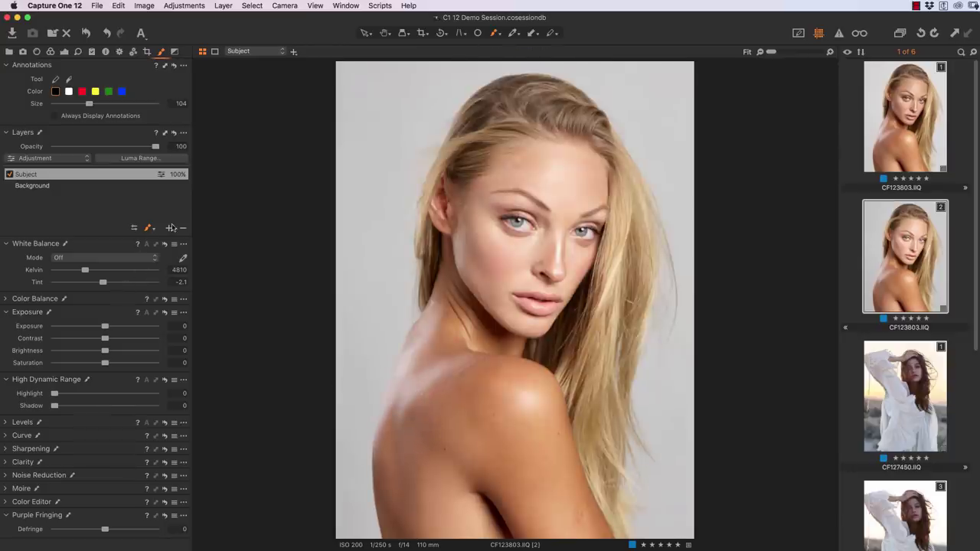
Step: Add another adjustment layer and name it BG
left_click(170, 229)
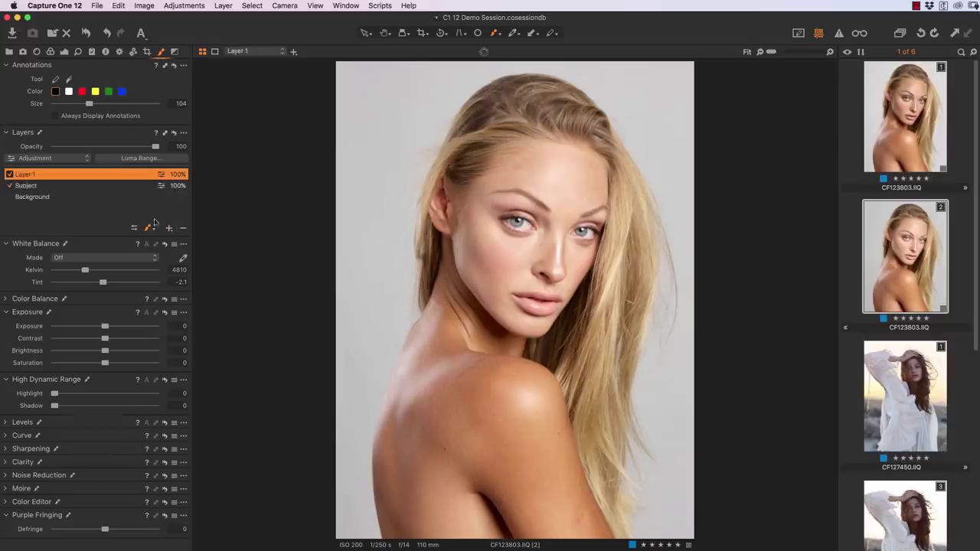
double_click(30, 175)
type("S")
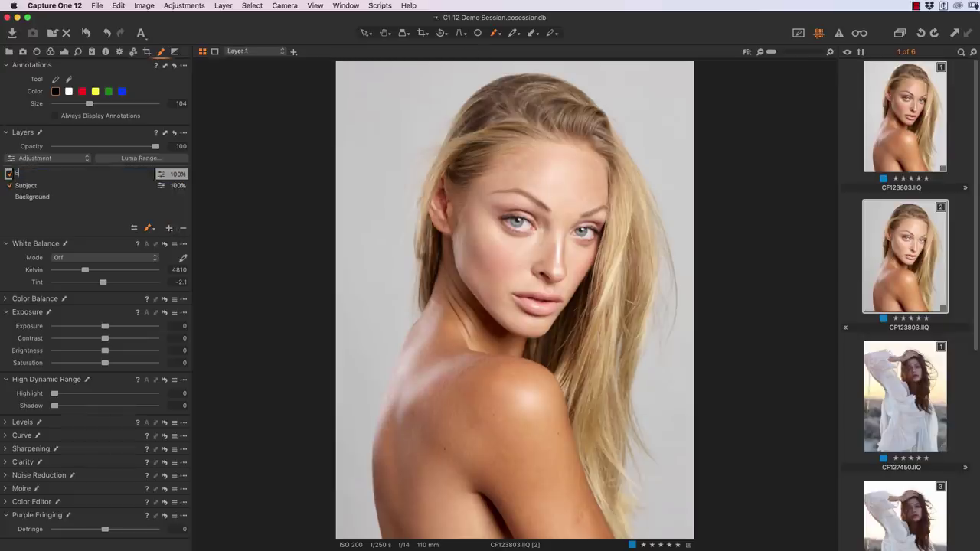
type("G")
key("Return")
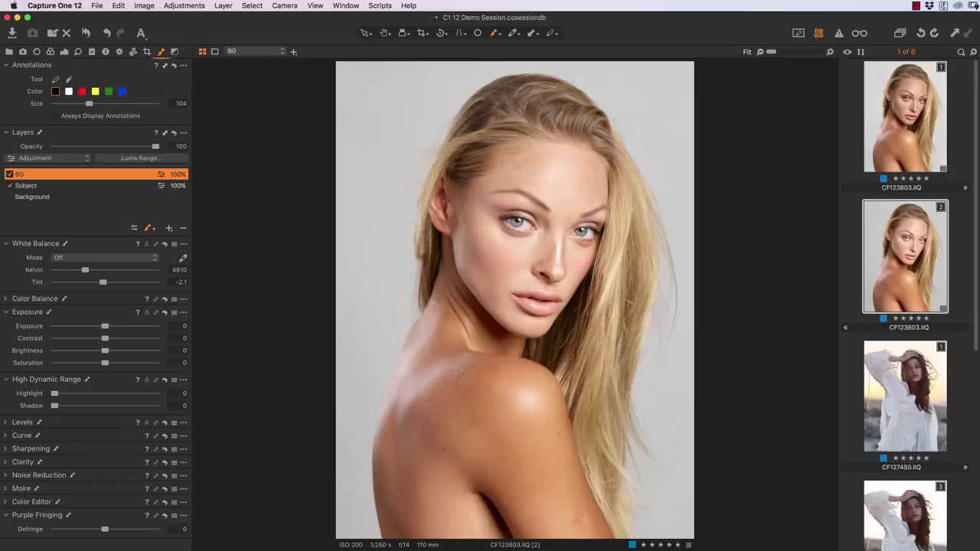
Step: Copy the Subject layer's mask onto the BG layer and show it as an overlay
left_click(184, 134)
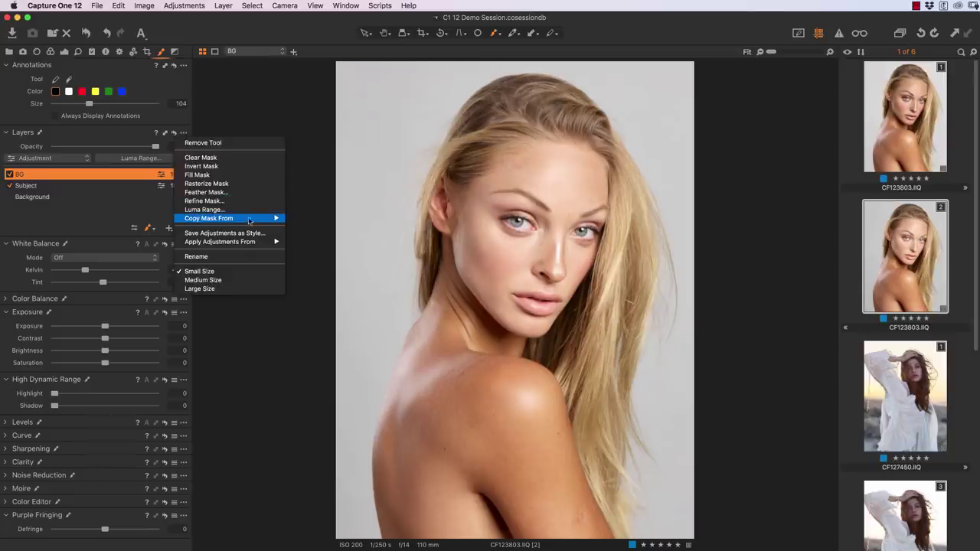
mouse_move(266, 220)
left_click(313, 227)
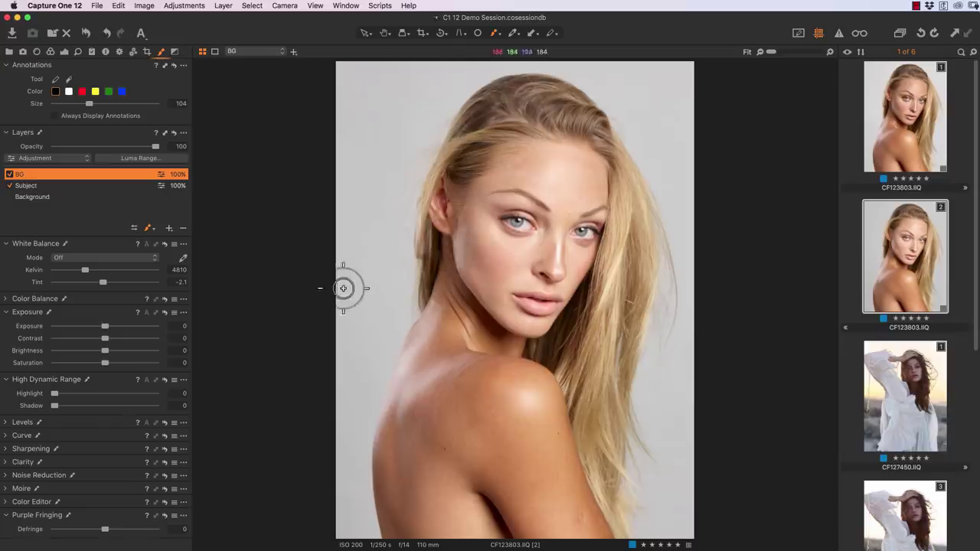
key("m")
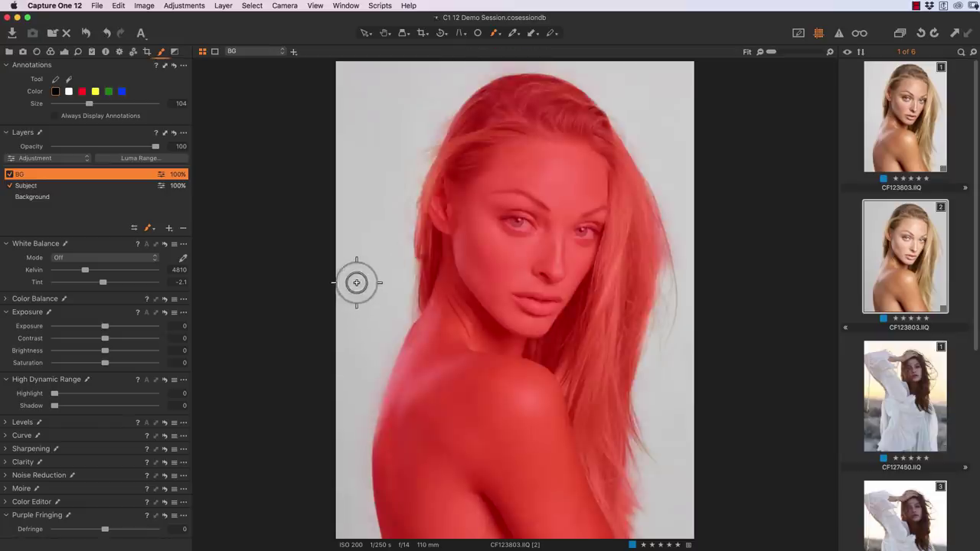
left_click(185, 134)
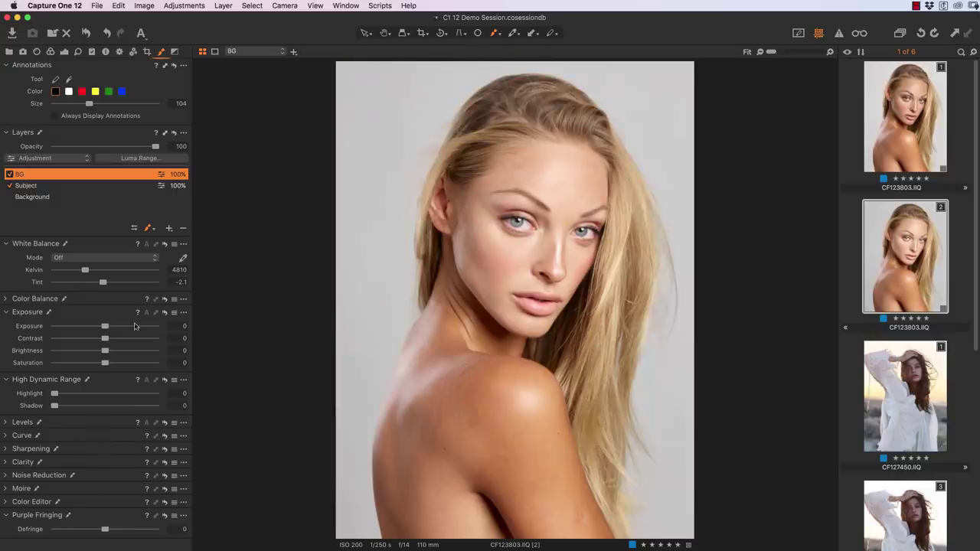
Step: Raise the BG layer's Exposure to 0.42, then pick the White Balance picker
left_click_drag(108, 329, 112, 329)
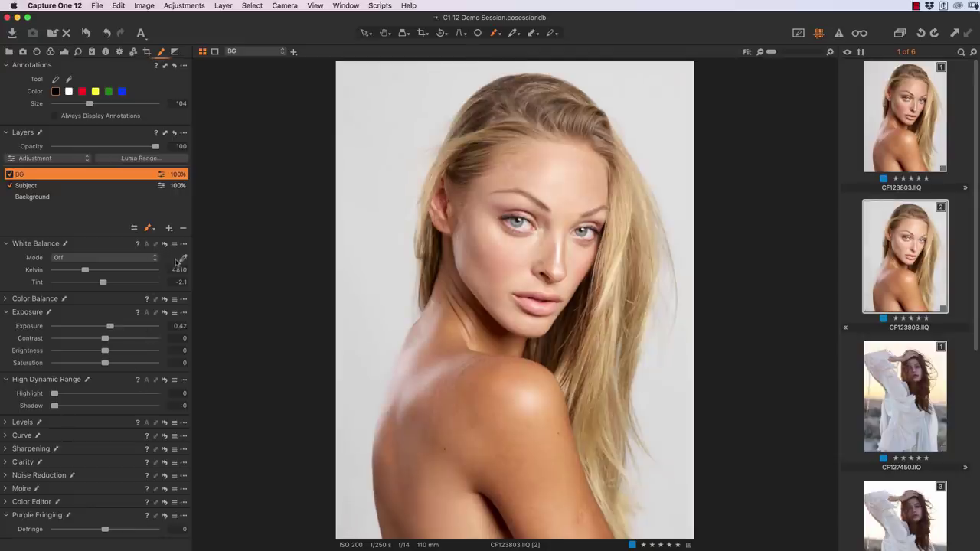
left_click(183, 258)
Step: Add a new adjustment layer named Face
left_click(169, 227)
double_click(23, 174)
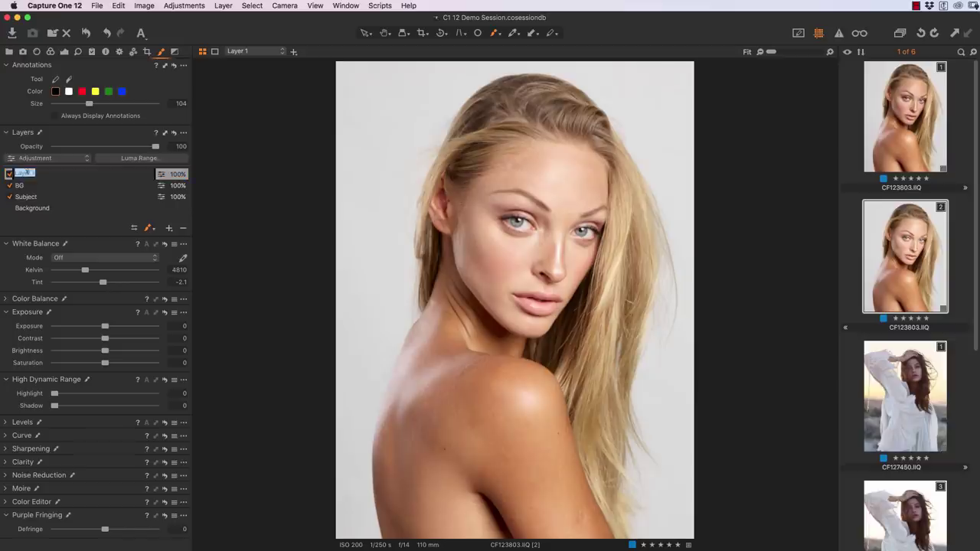
type("Face")
key("Return")
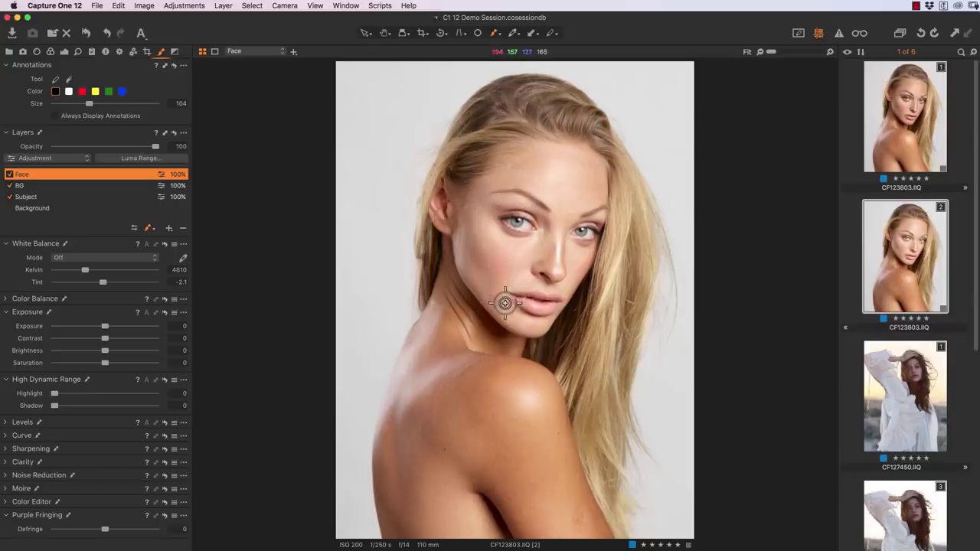
Step: Outline the model's face, fill the mask solid, and refine its edges
mouse_move(497, 307)
left_mouse_down()
mouse_move(469, 277)
mouse_move(458, 243)
mouse_move(475, 187)
mouse_move(517, 153)
mouse_move(571, 143)
mouse_move(604, 185)
mouse_move(595, 238)
mouse_move(534, 324)
mouse_move(492, 320)
mouse_move(498, 312)
left_mouse_up()
mouse_move(548, 138)
left_mouse_down()
mouse_move(567, 138)
mouse_move(594, 162)
left_mouse_up()
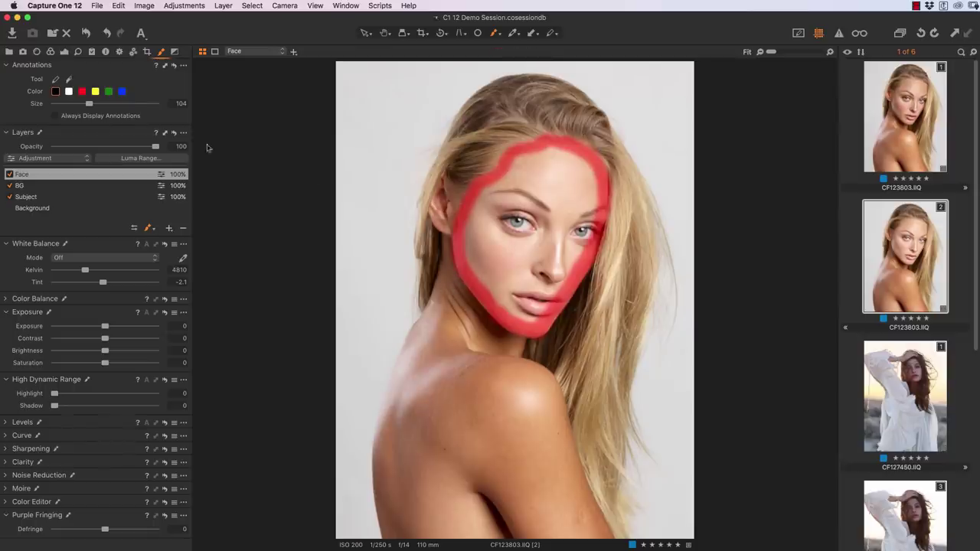
left_click(183, 133)
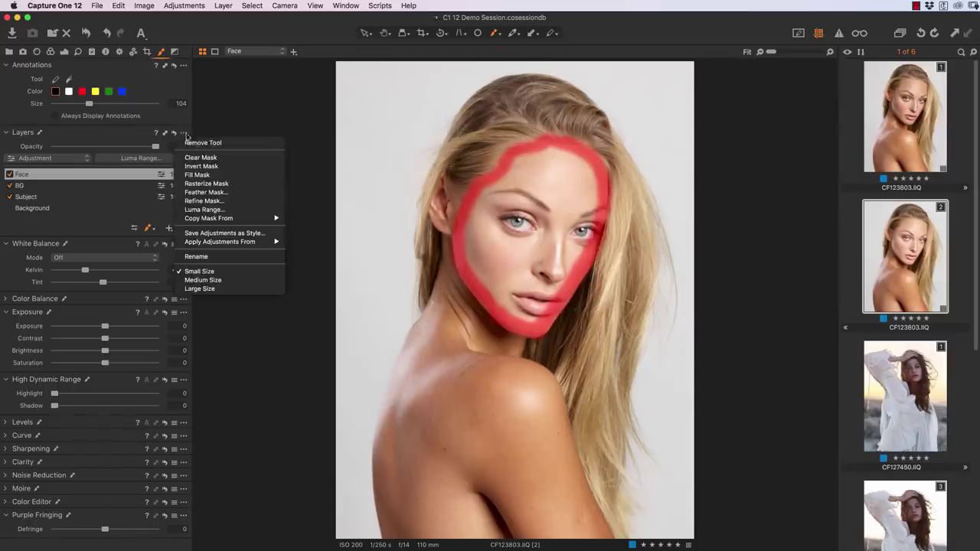
left_click(230, 178)
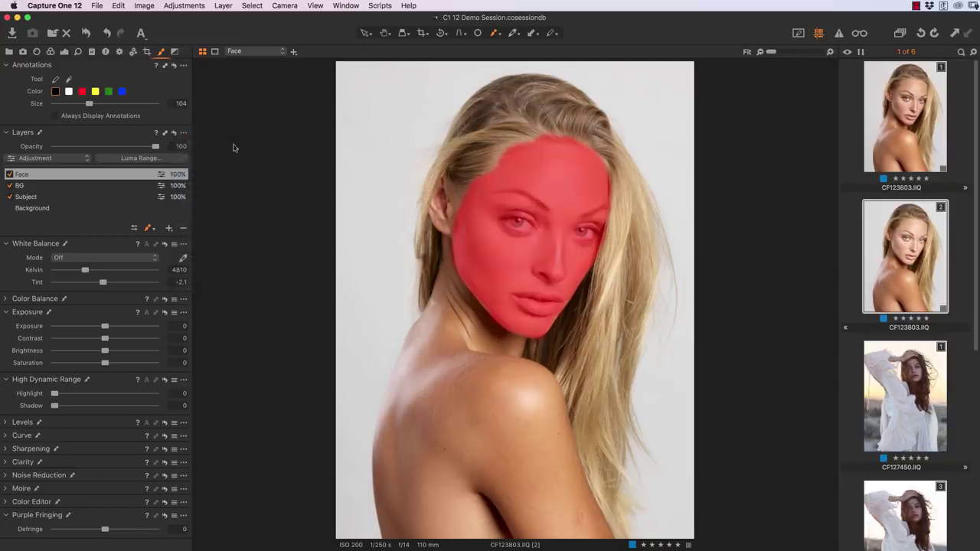
left_click(183, 133)
left_click(237, 200)
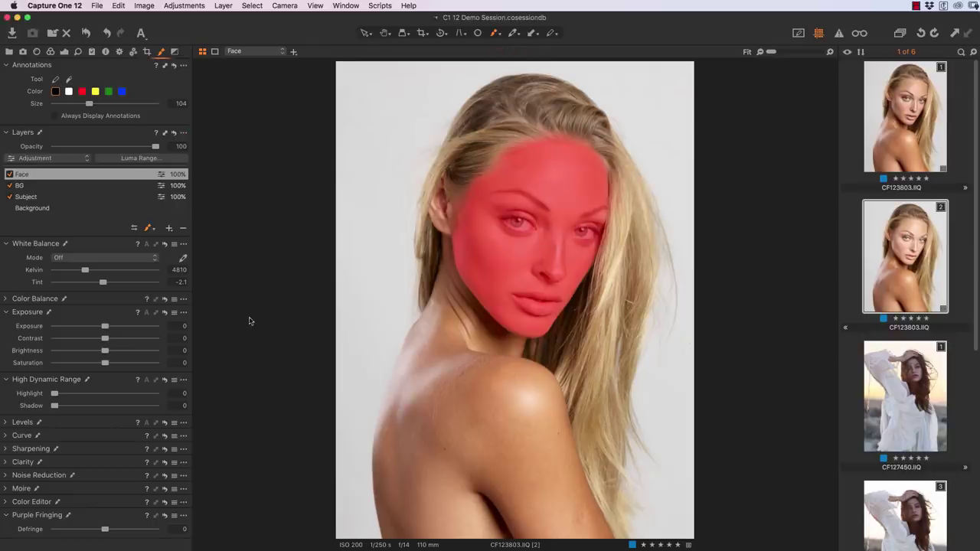
Step: Hide the red mask overlay and set the Face layer's Exposure to -0.34
key("m")
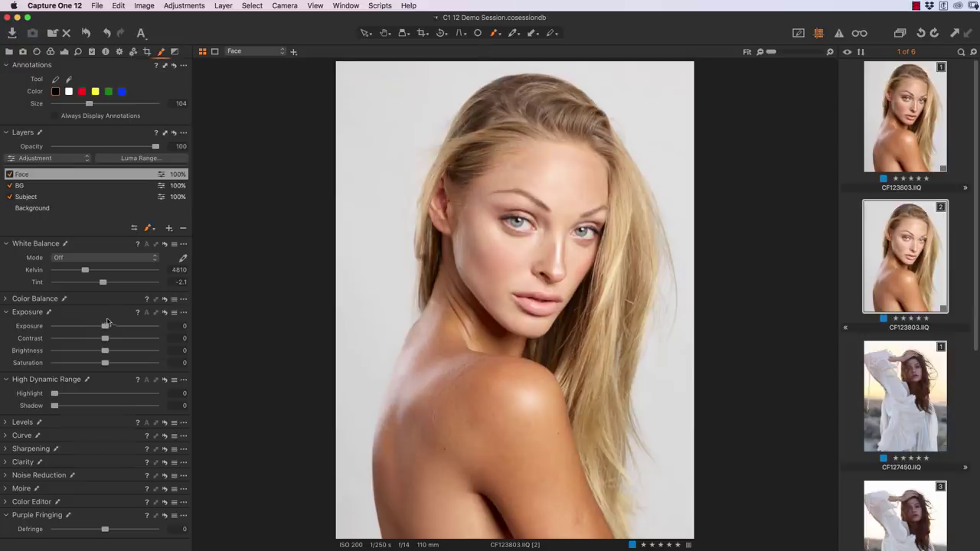
left_click_drag(105, 327, 100, 331)
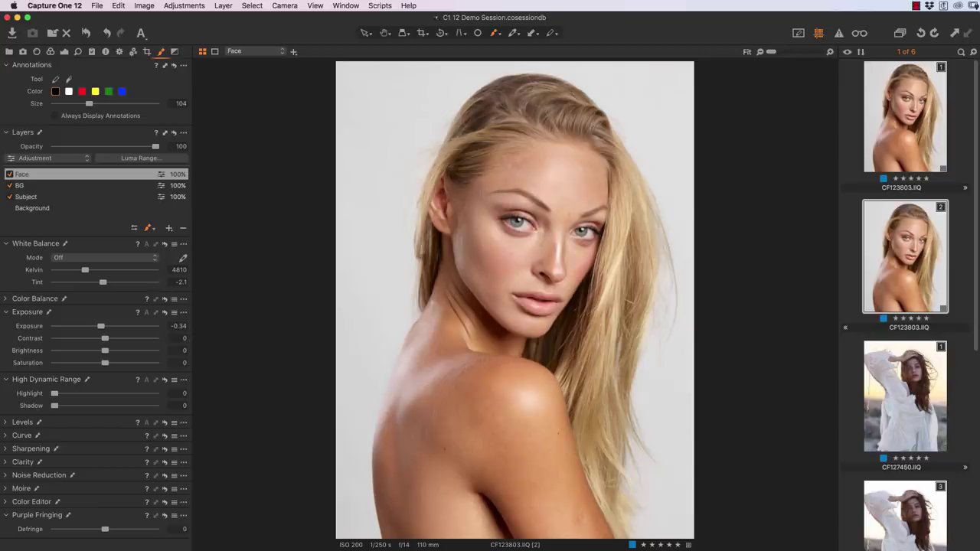
Step: Add a new adjustment layer and name it Highlights
left_click(169, 227)
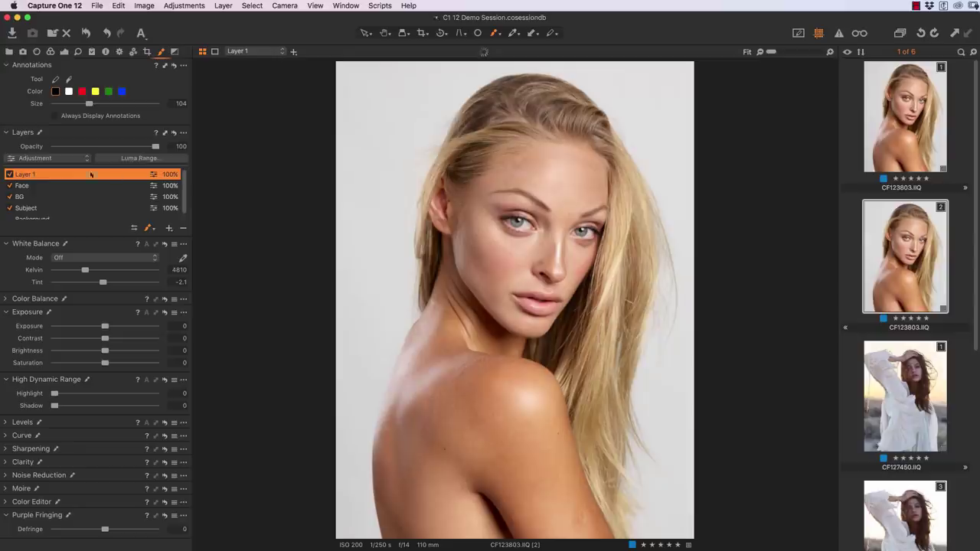
double_click(30, 178)
type("Highlights")
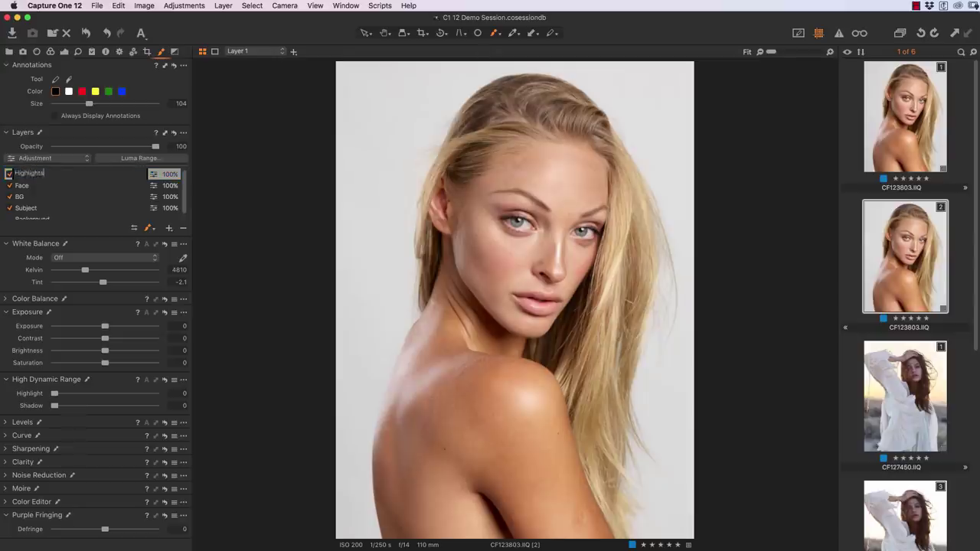
key("Return")
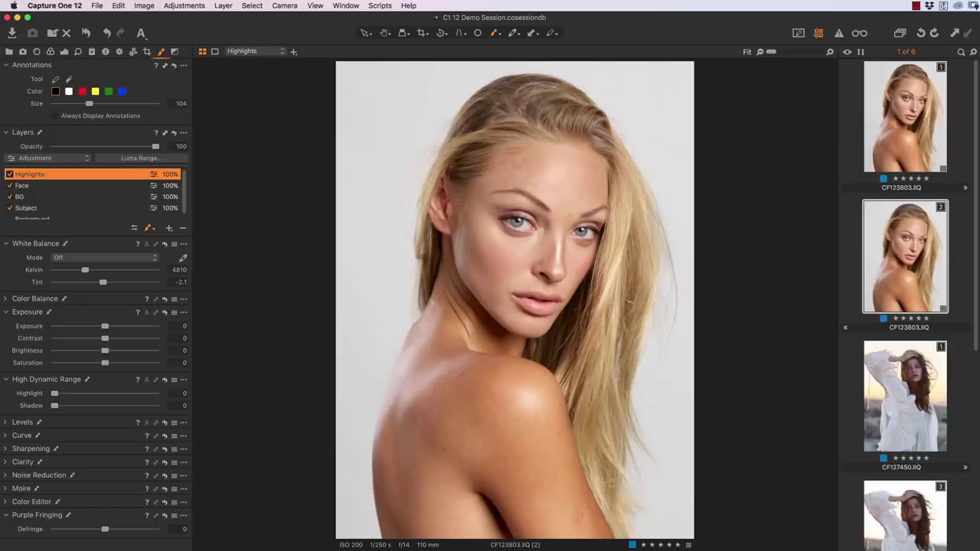
Step: Fill the Highlights mask, then replace it with a copy of the Subject mask
left_click(183, 134)
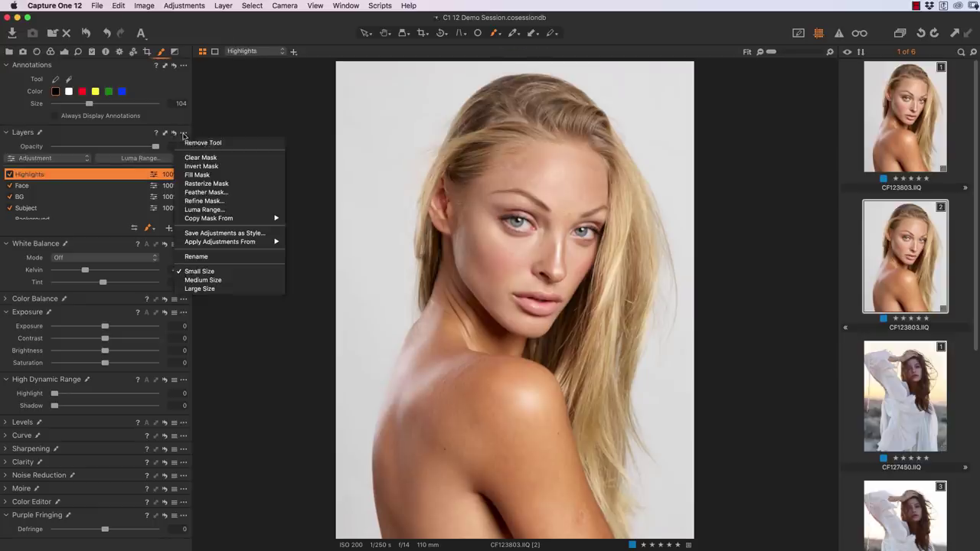
left_click(263, 114)
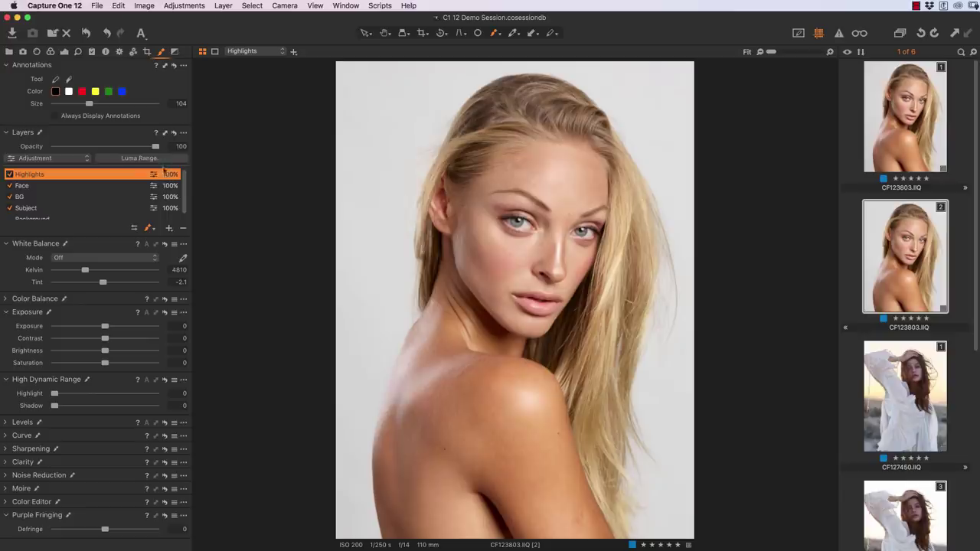
left_click(184, 132)
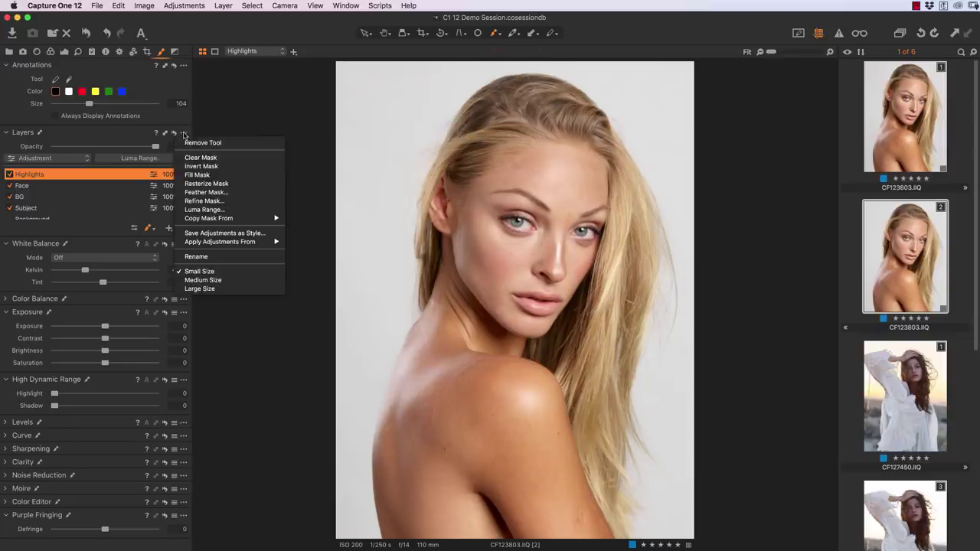
left_click(221, 174)
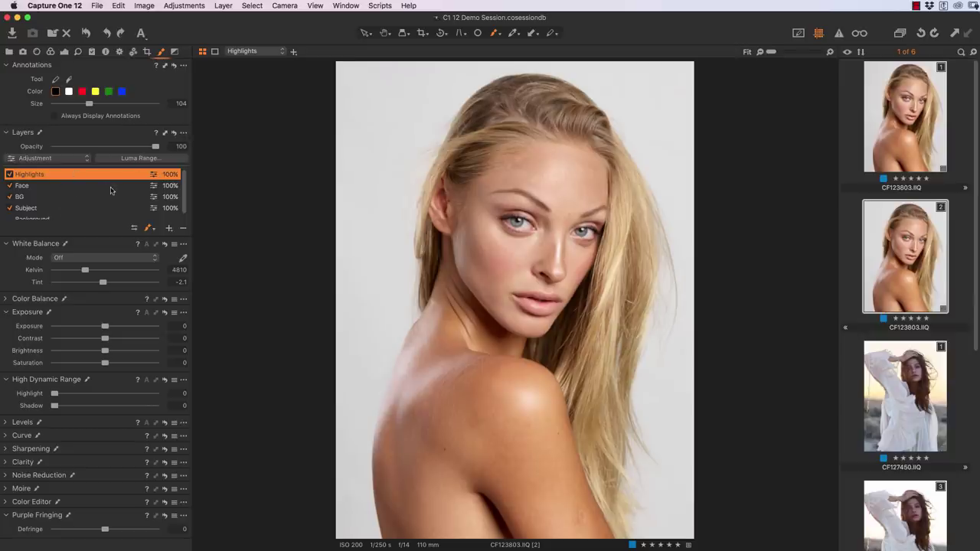
left_click(183, 133)
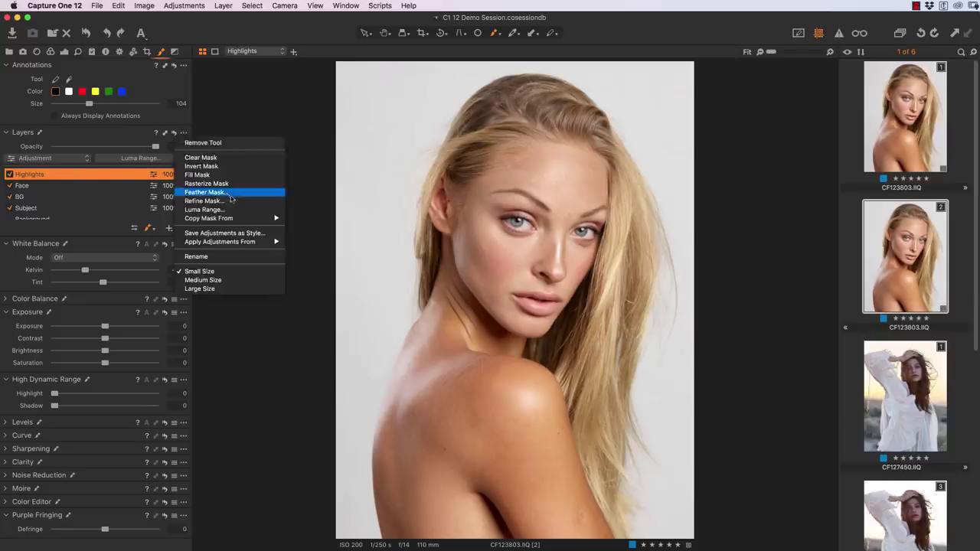
mouse_move(263, 219)
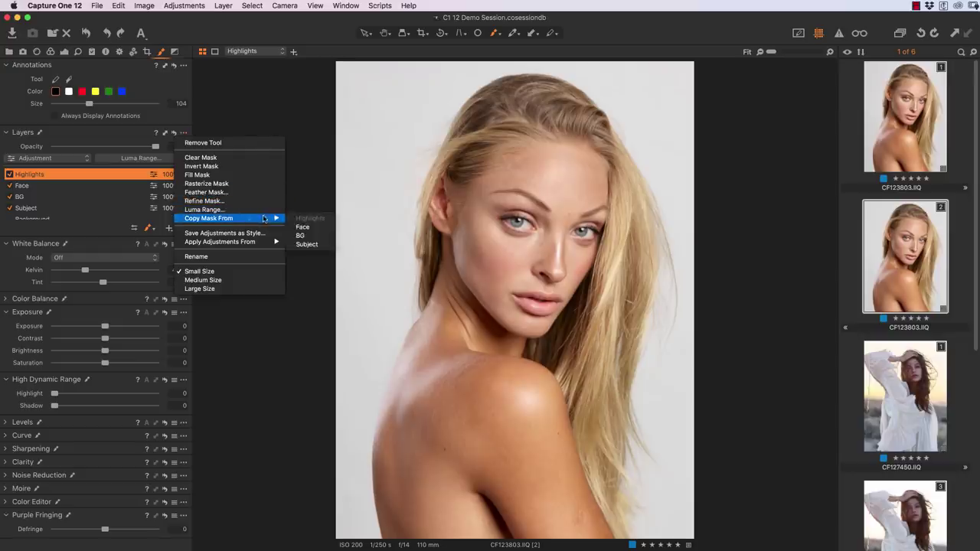
left_click(308, 244)
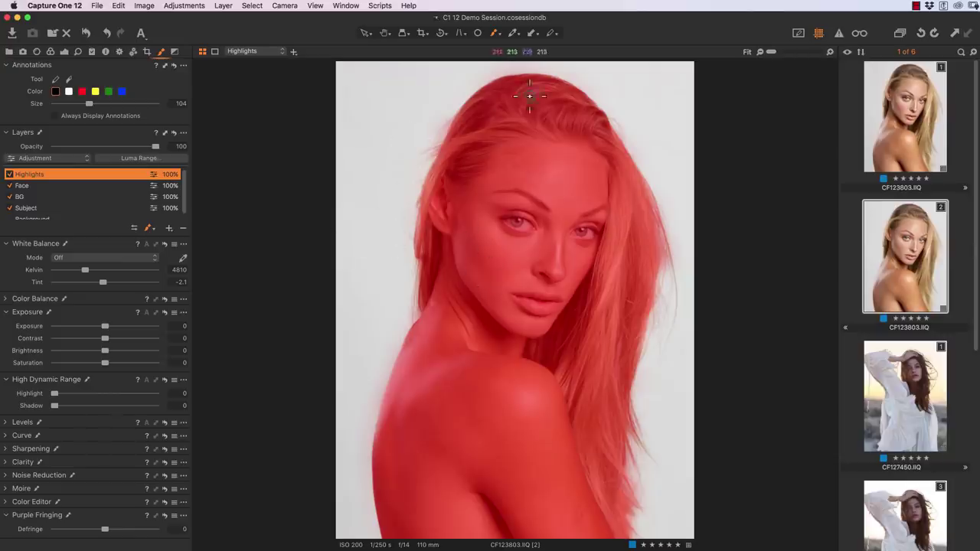
Step: Open Highlights Luma Range, move the dialog off the face, and start range at 177, falloff 157
left_click(161, 160)
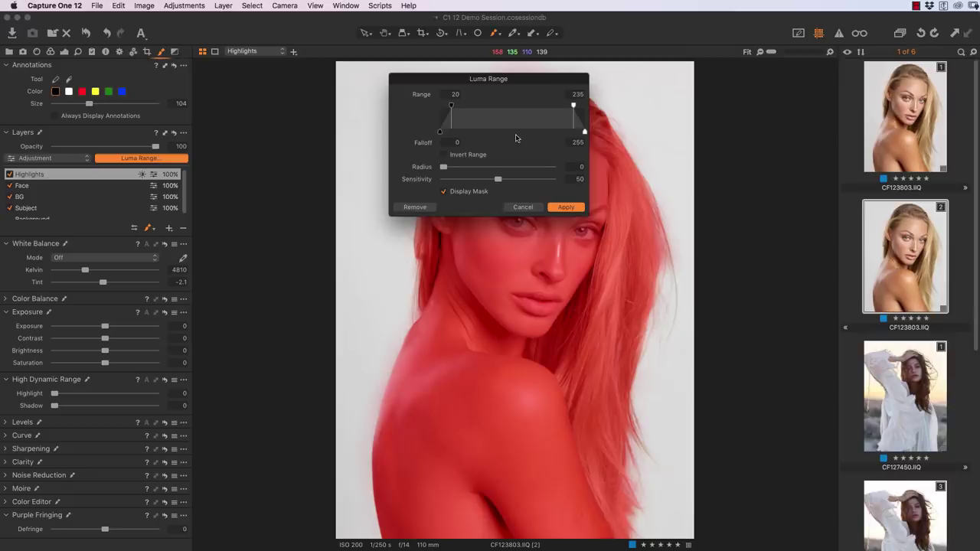
left_click_drag(481, 81, 757, 260)
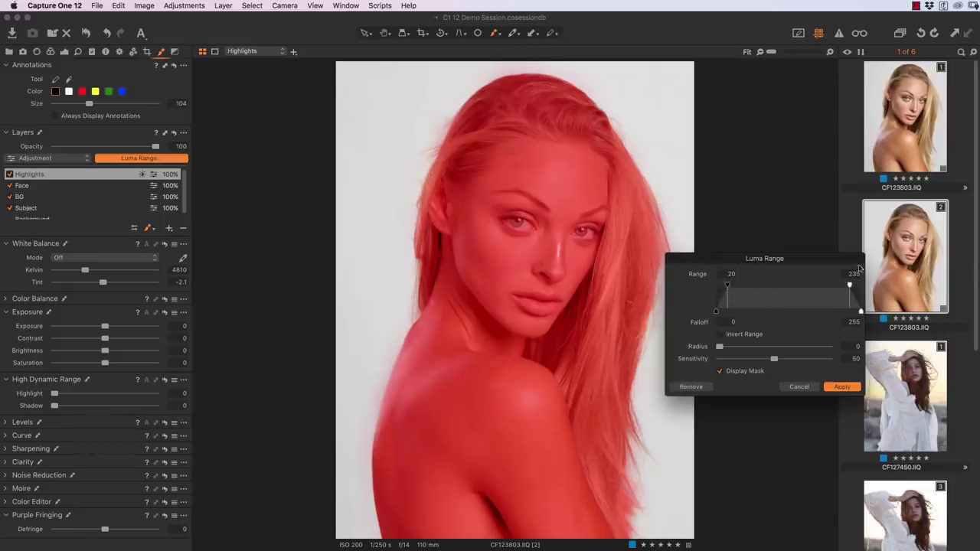
left_click_drag(727, 292, 815, 293)
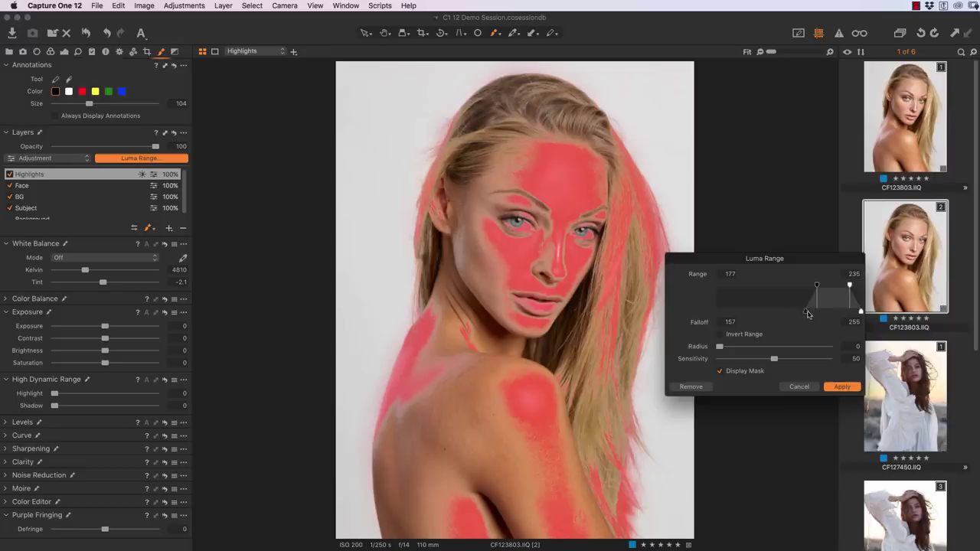
Step: Adjust the Highlights luma range to 177–250 with falloff 143–253, pulling it off the hair
mouse_move(808, 314)
left_mouse_down()
mouse_move(796, 314)
mouse_move(817, 314)
left_mouse_up()
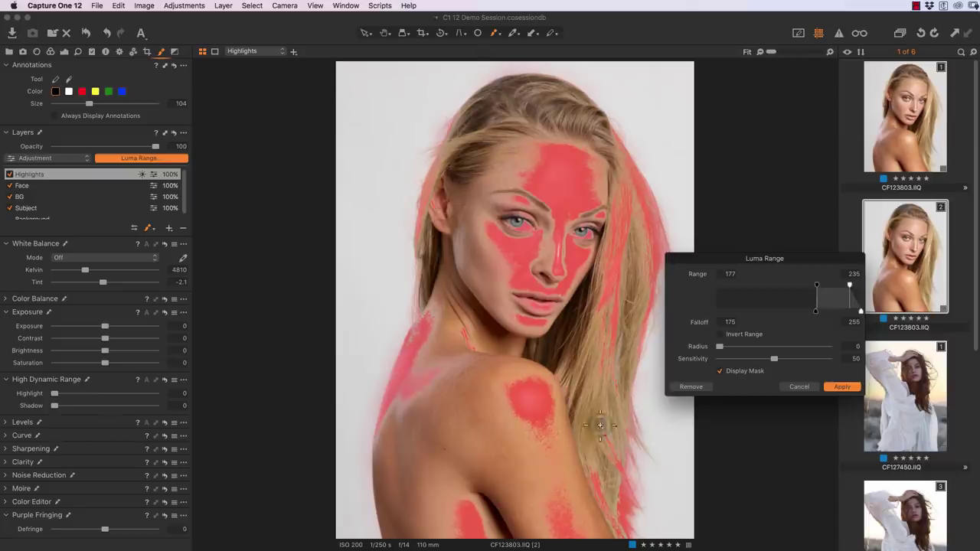
left_click_drag(816, 313, 797, 313)
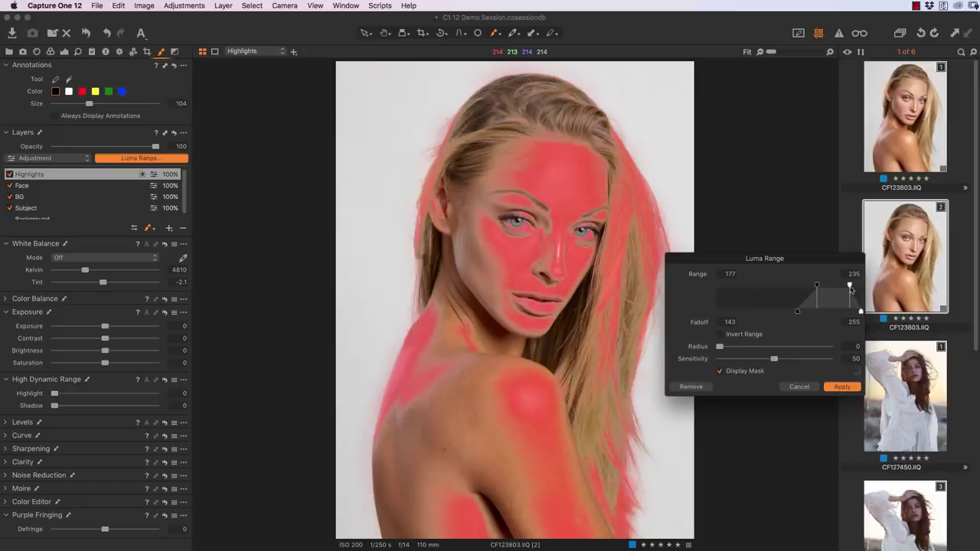
left_click_drag(850, 286, 860, 285)
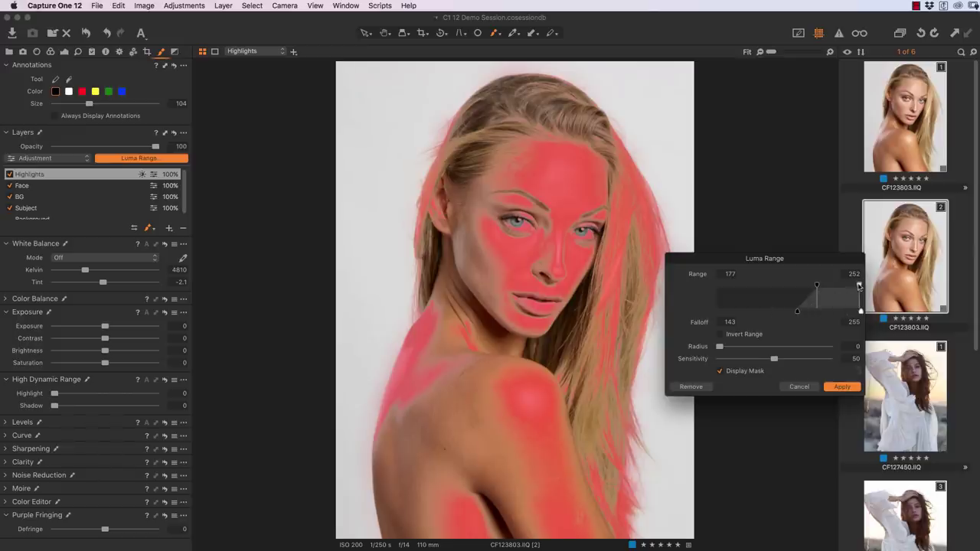
left_click_drag(859, 285, 859, 285)
Step: Set the Highlights luma mask to sensitivity 84, radius 75.2, range 182–250, and apply it
left_click_drag(775, 363, 828, 346)
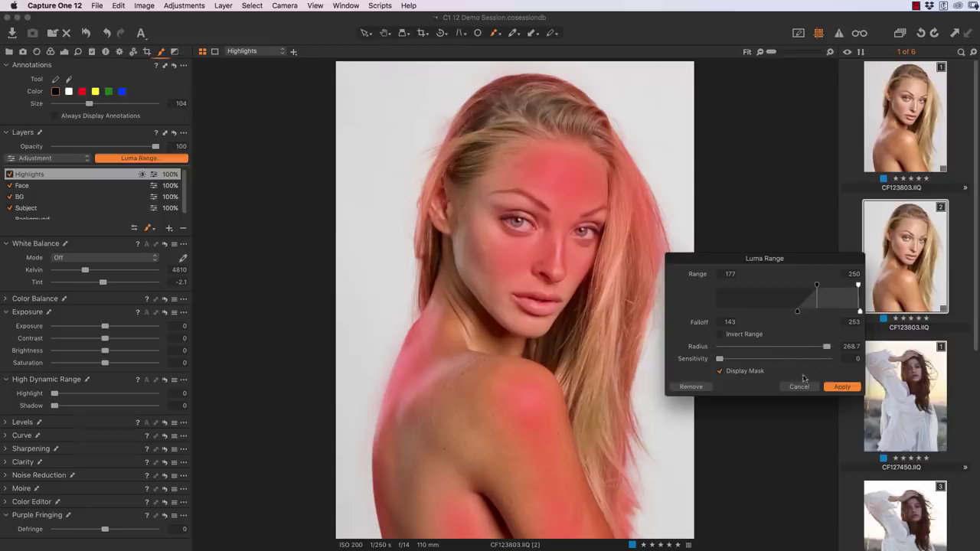
left_click_drag(827, 347, 810, 349)
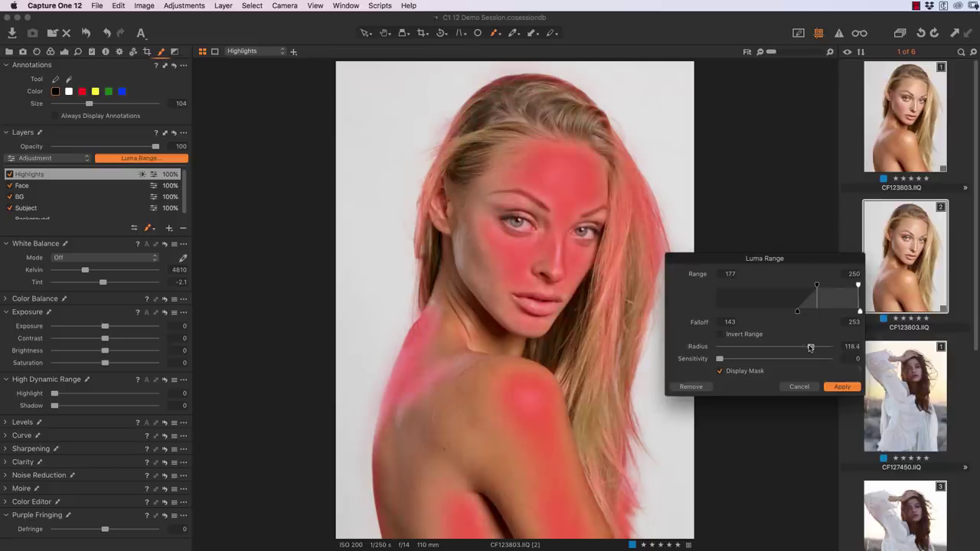
left_click_drag(810, 349, 808, 349)
left_click_drag(796, 359, 799, 359)
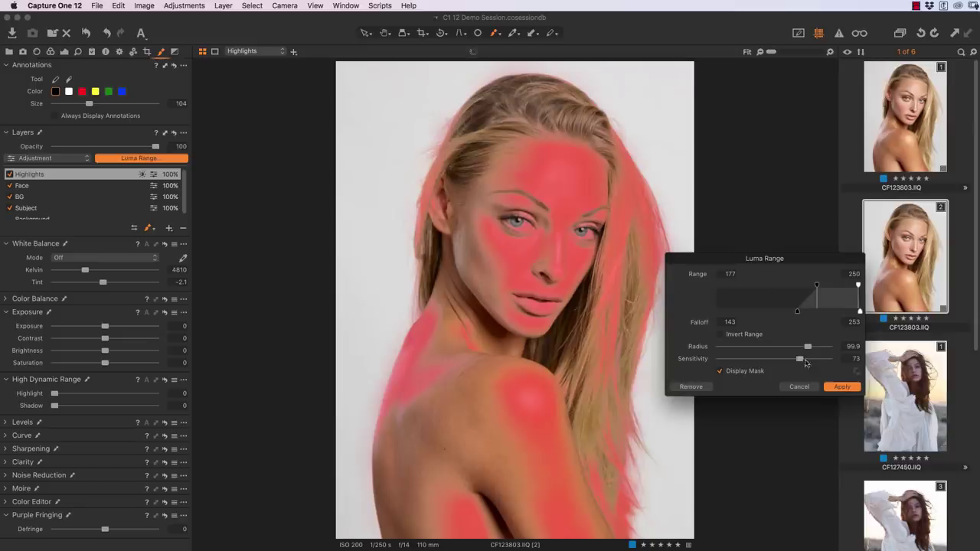
left_click_drag(800, 359, 815, 362)
left_click_drag(810, 362, 803, 350)
left_click_drag(802, 348, 800, 348)
left_click_drag(816, 285, 821, 285)
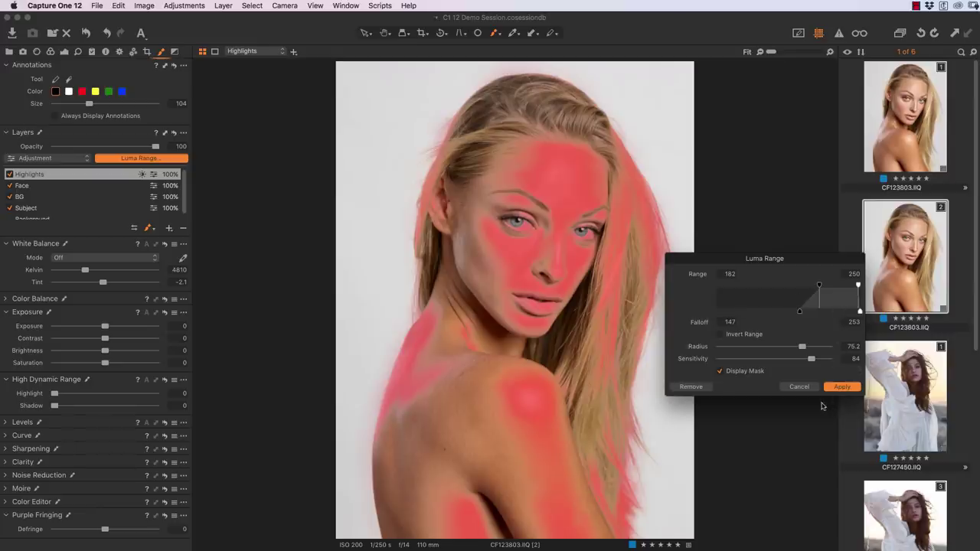
left_click(840, 388)
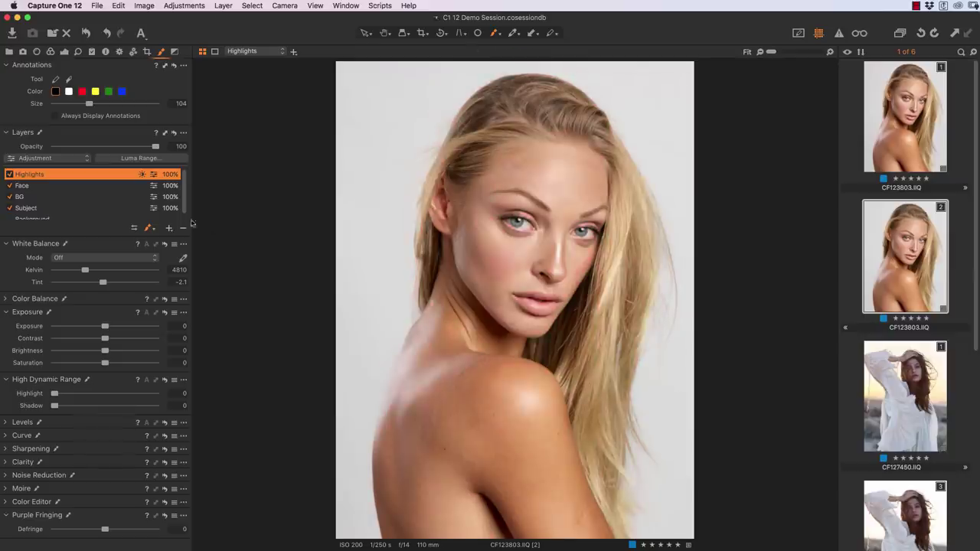
Step: Give the Highlights layer Exposure 0.1 and HDR Highlight 5
left_click_drag(109, 328, 110, 327)
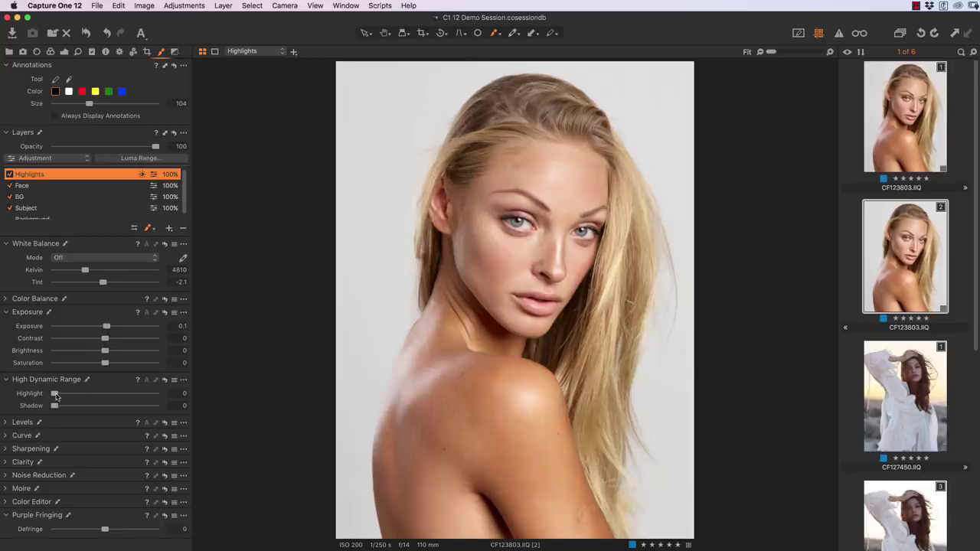
left_click_drag(55, 393, 59, 394)
Step: Toggle the Highlights layer off and on to compare the portrait before and after
left_click(9, 174)
left_click(9, 175)
left_click(9, 175)
left_click(9, 174)
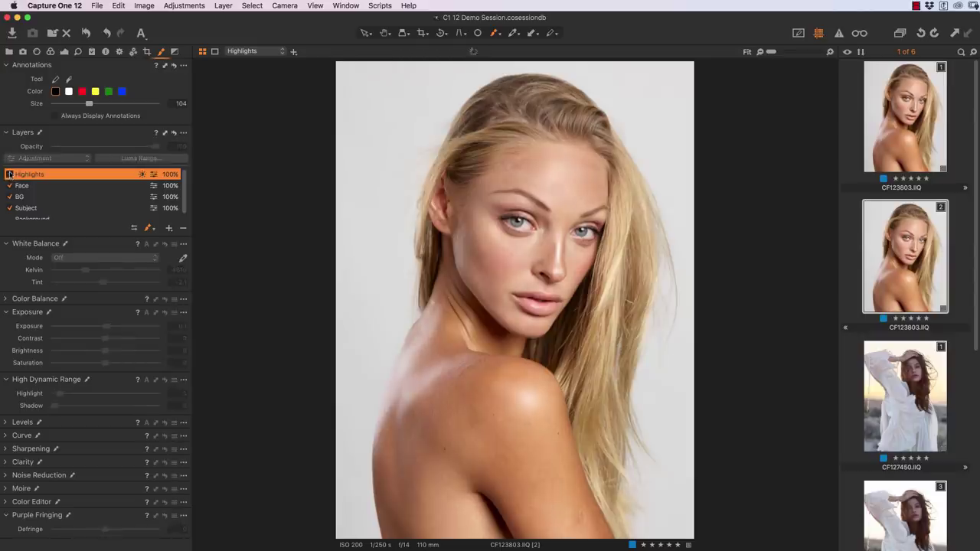
Step: Darken the Face layer's exposure to about -0.42
left_click(86, 186)
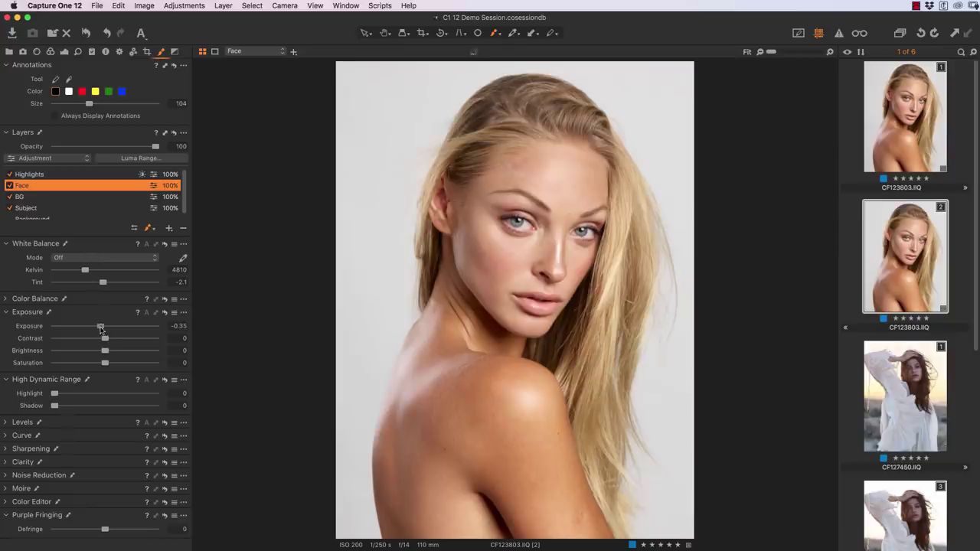
left_click_drag(100, 329, 100, 333)
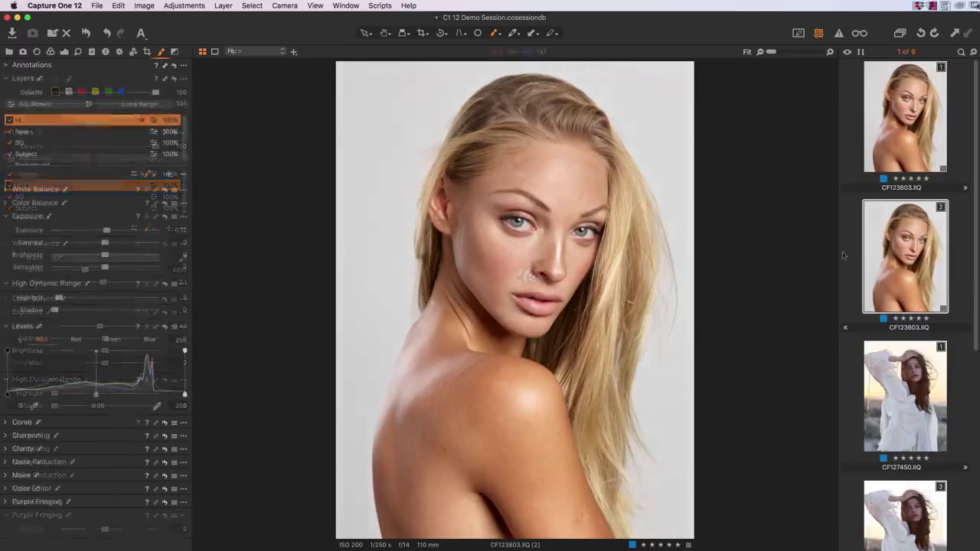
scroll(896, 346, "down", 8)
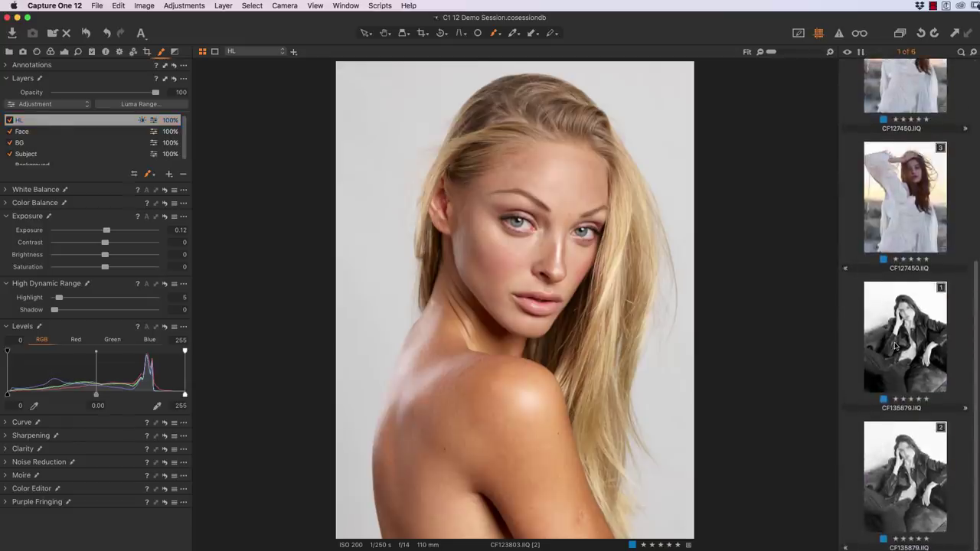
Step: Select CF135879.IIQ in the filmstrip and switch to its black-and-white variant [2]
left_click(896, 346)
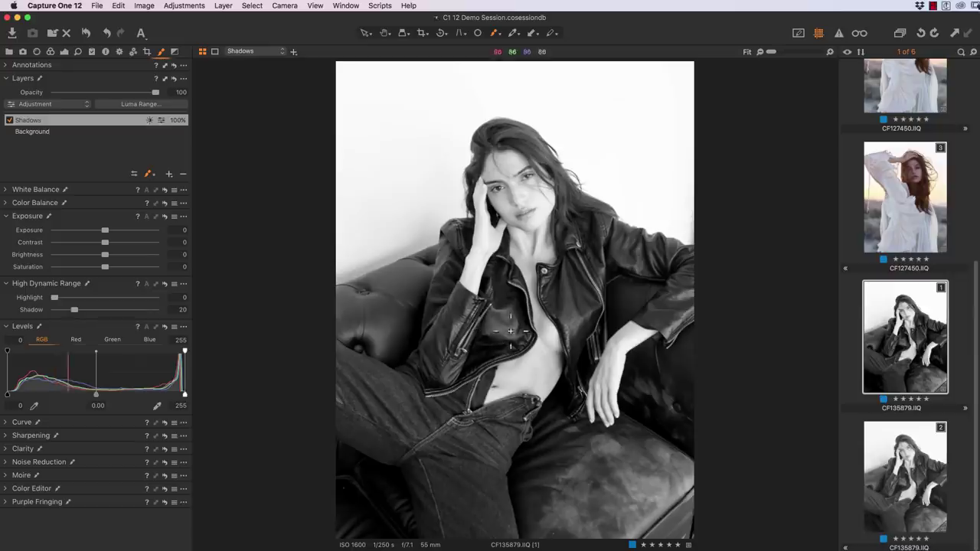
left_click(899, 460)
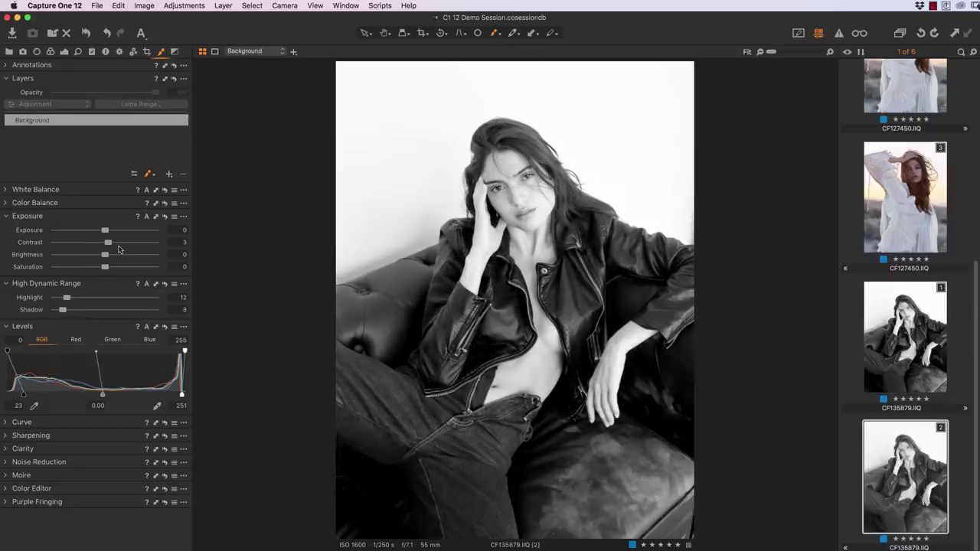
left_click(165, 328)
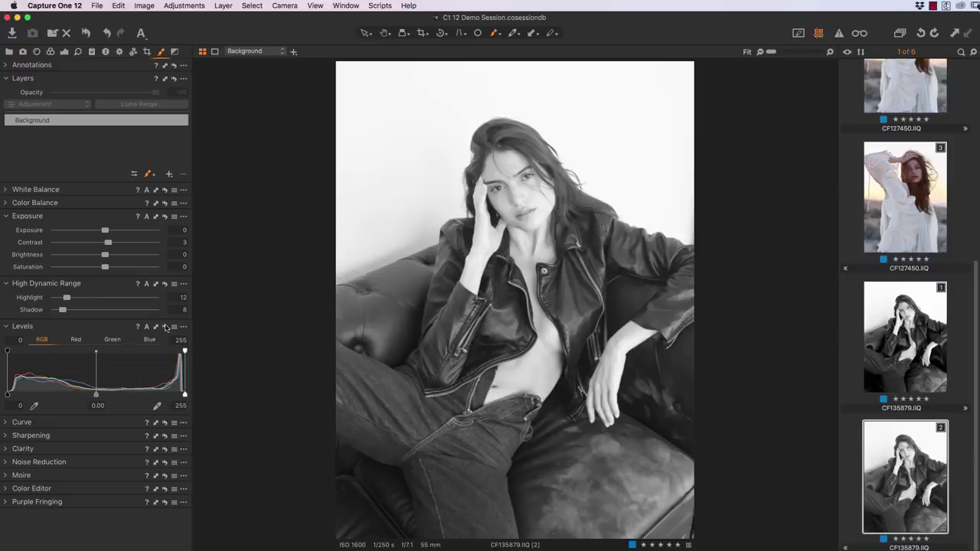
left_click(166, 327)
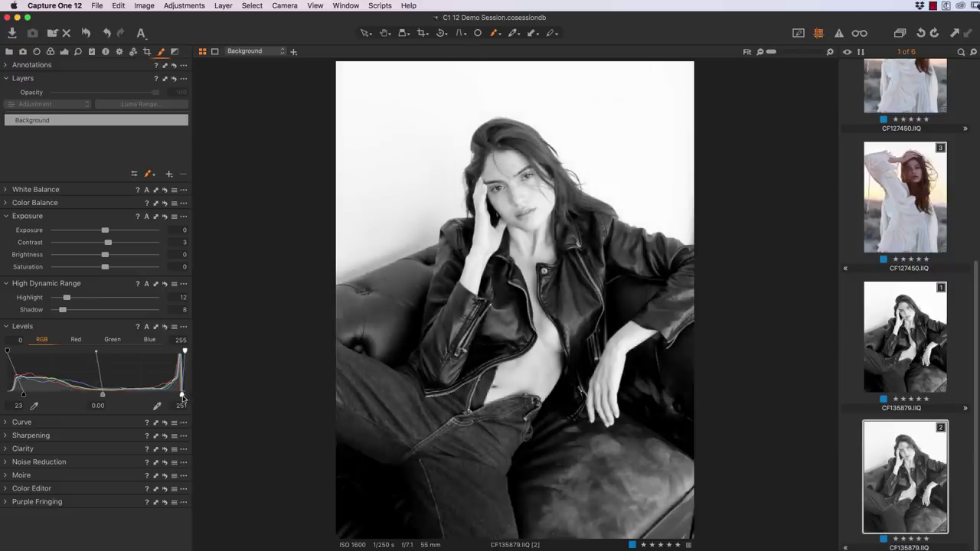
left_click(37, 405)
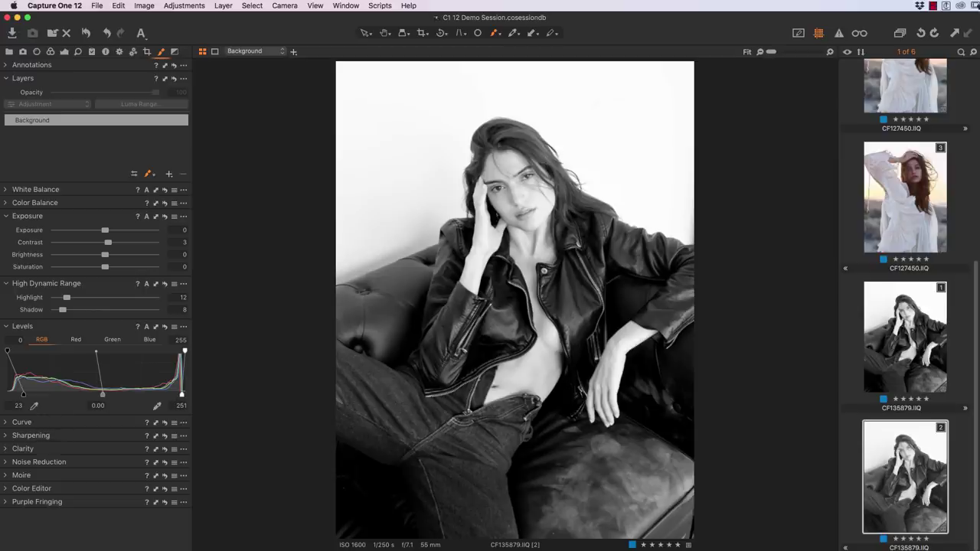
Step: Add a new adjustment layer and name it Shadows
left_click(169, 174)
double_click(31, 121)
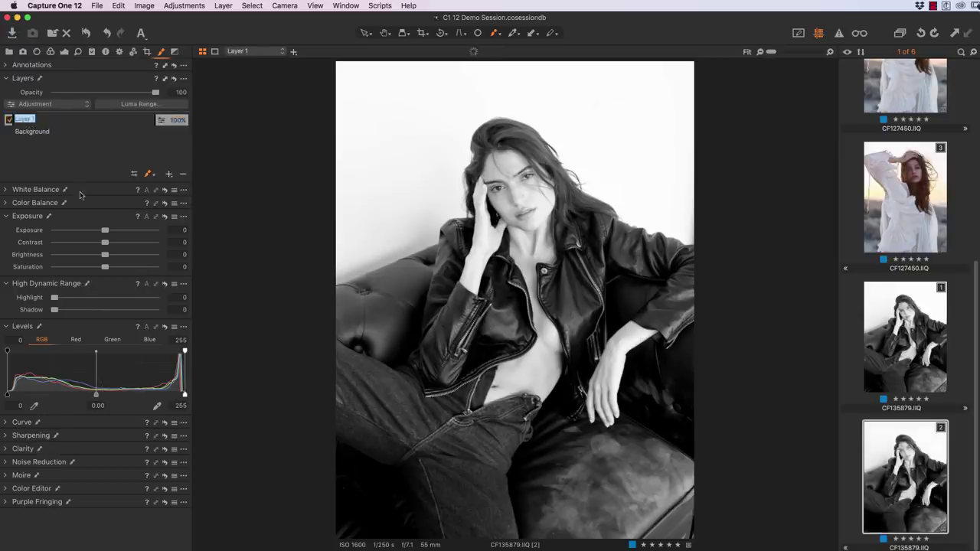
type("Shadows")
key("Return")
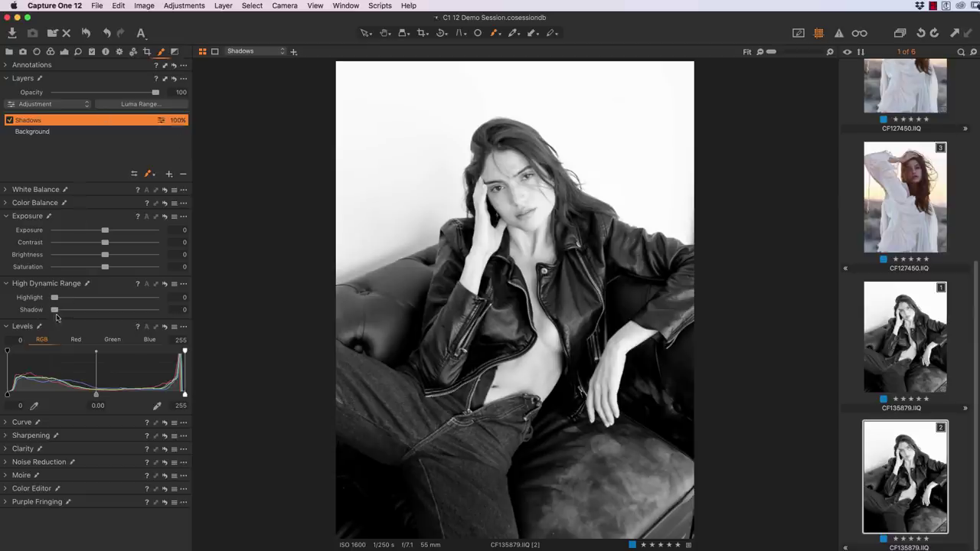
Step: Try lifting the Background layer's shadows, undo it, and reselect the Shadows layer
left_click(32, 132)
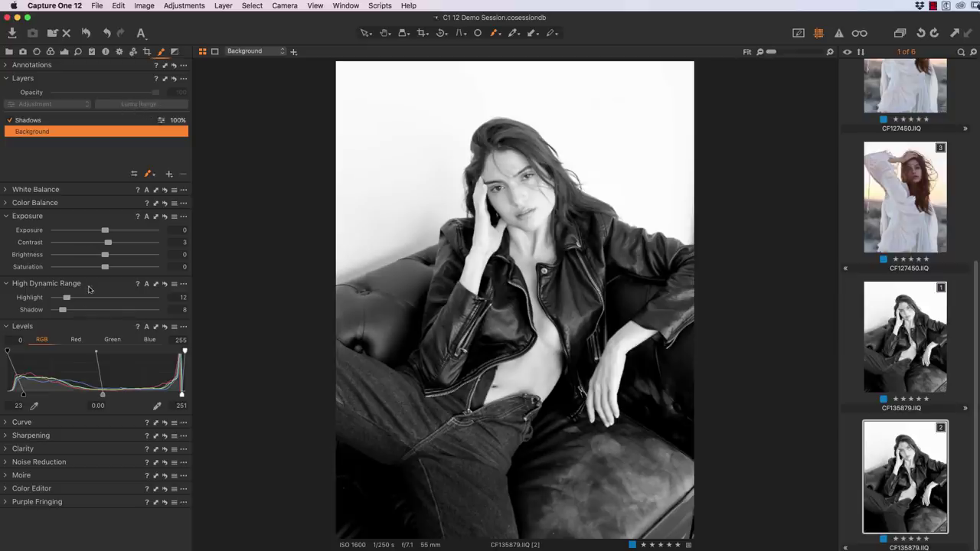
left_click_drag(64, 310, 88, 314)
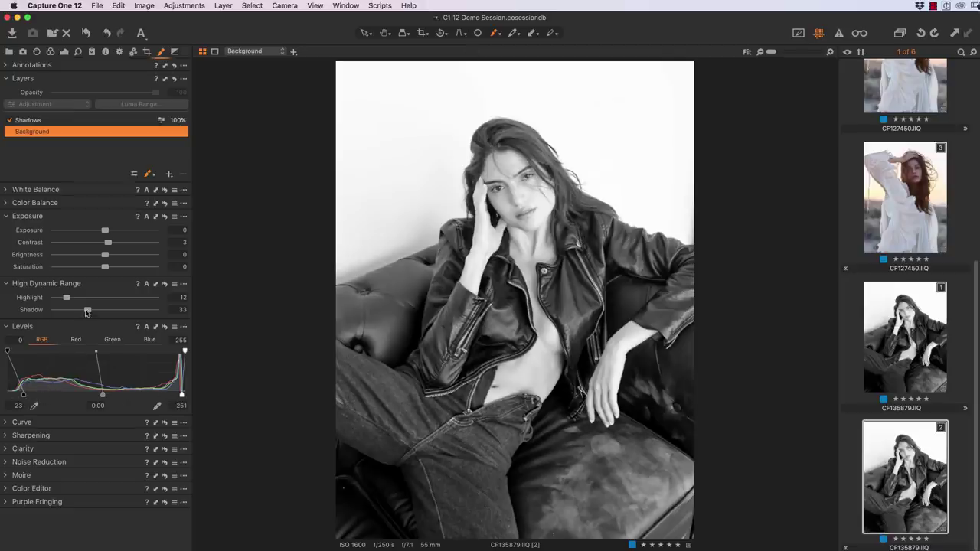
key("super+z")
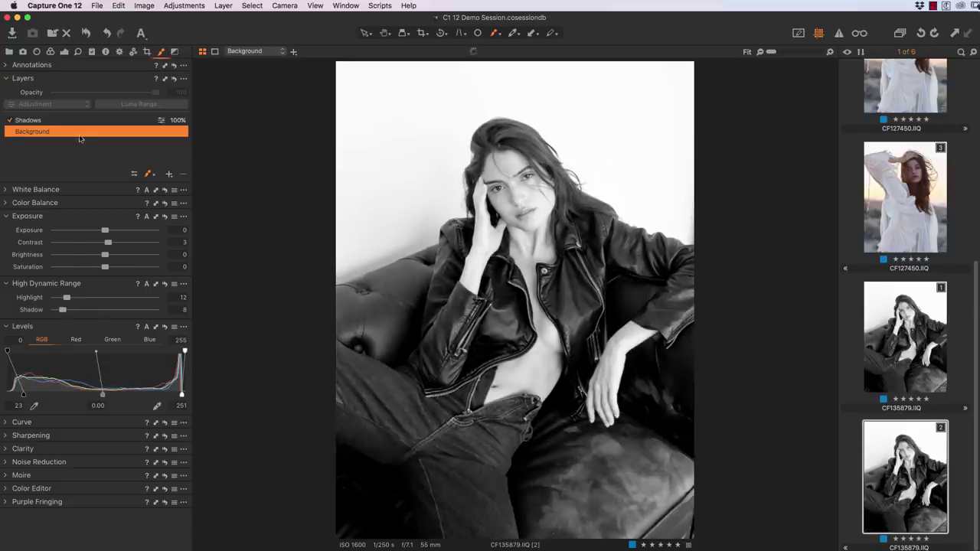
left_click(54, 125)
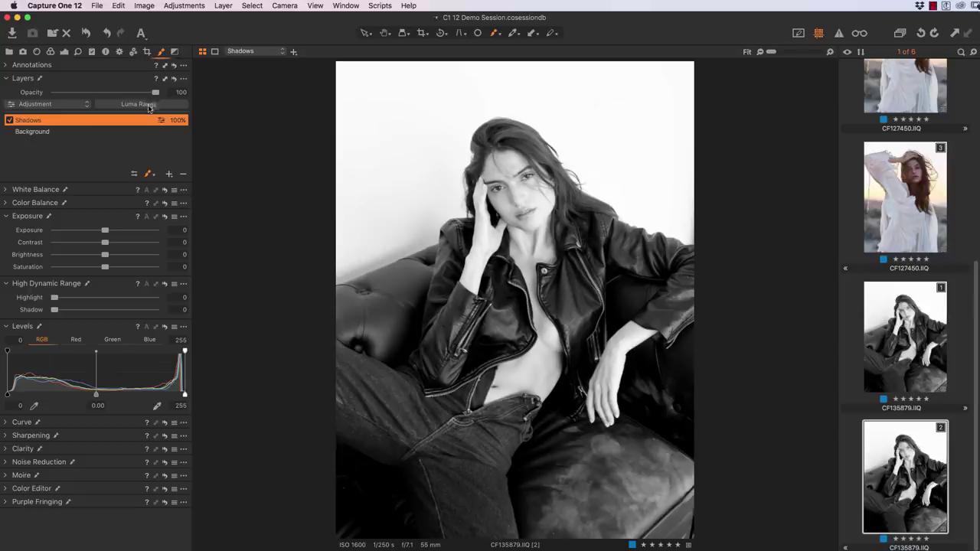
left_click(151, 104)
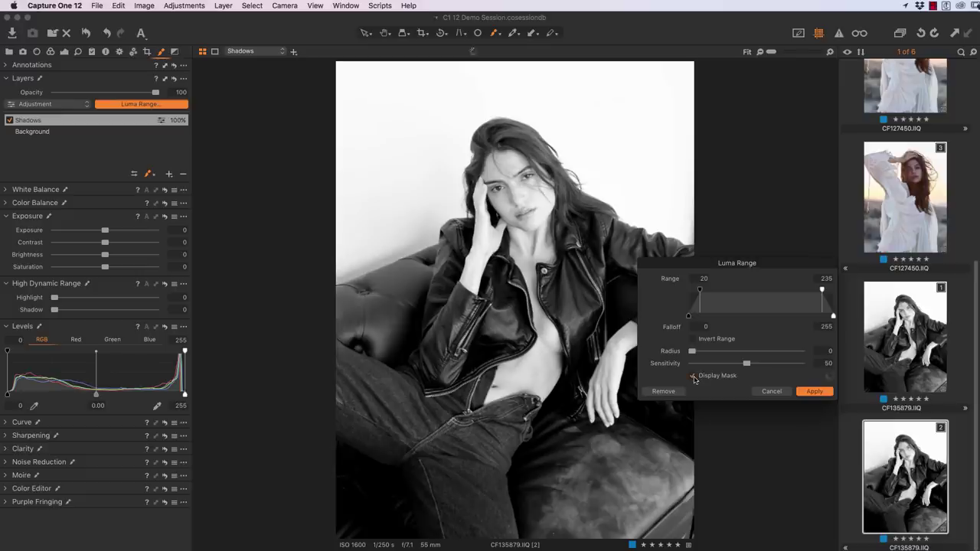
left_click(693, 377)
left_click_drag(700, 292, 741, 298)
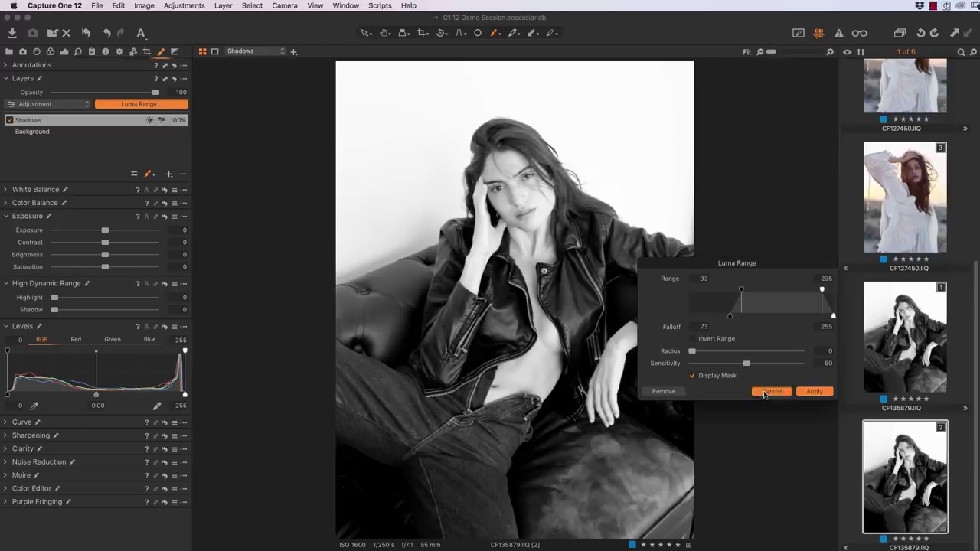
left_click(769, 392)
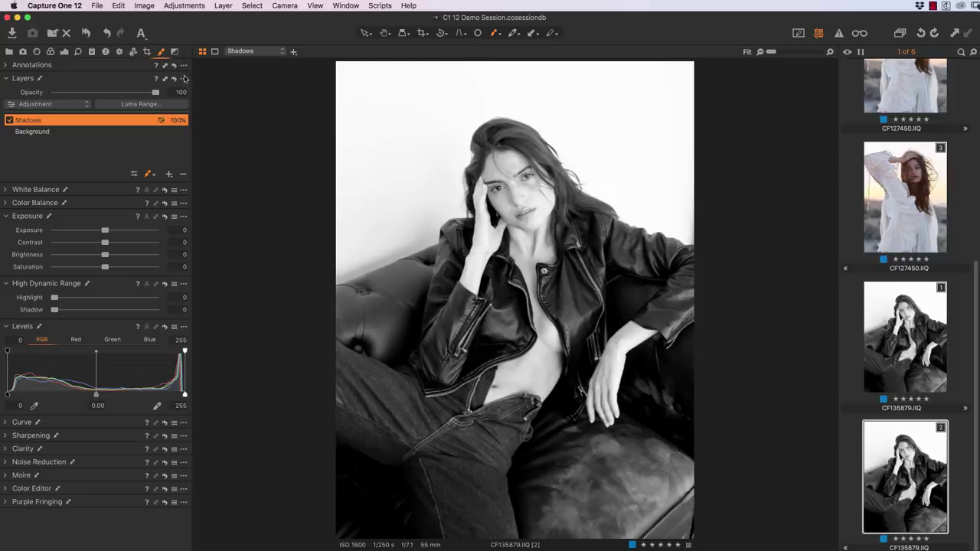
Step: Fill the Shadows layer's mask across the whole image
left_click(183, 78)
left_click(198, 120)
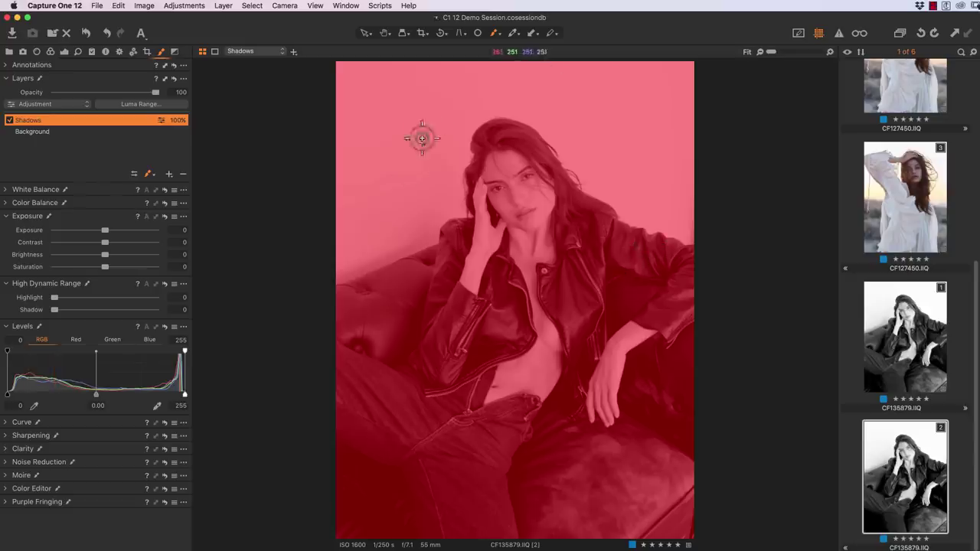
left_click(467, 102)
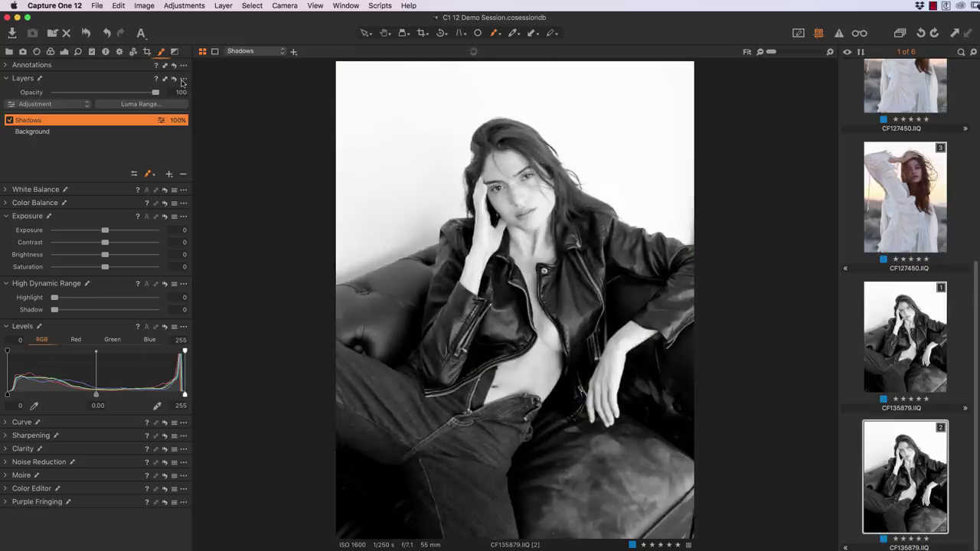
Step: Open Luma Range for the Shadows layer with Display Mask on, showing range 20–235
left_click(182, 82)
left_click(130, 110)
left_click(131, 106)
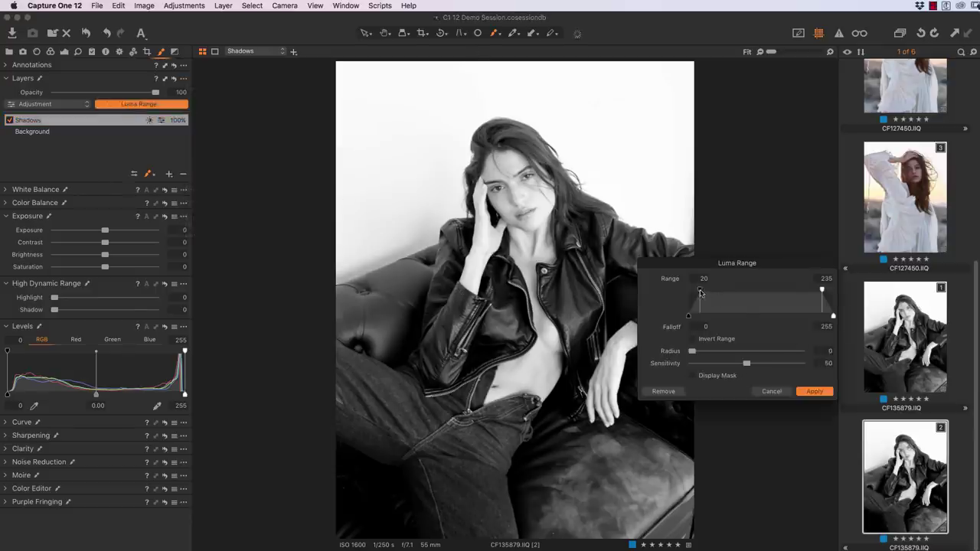
left_click(693, 375)
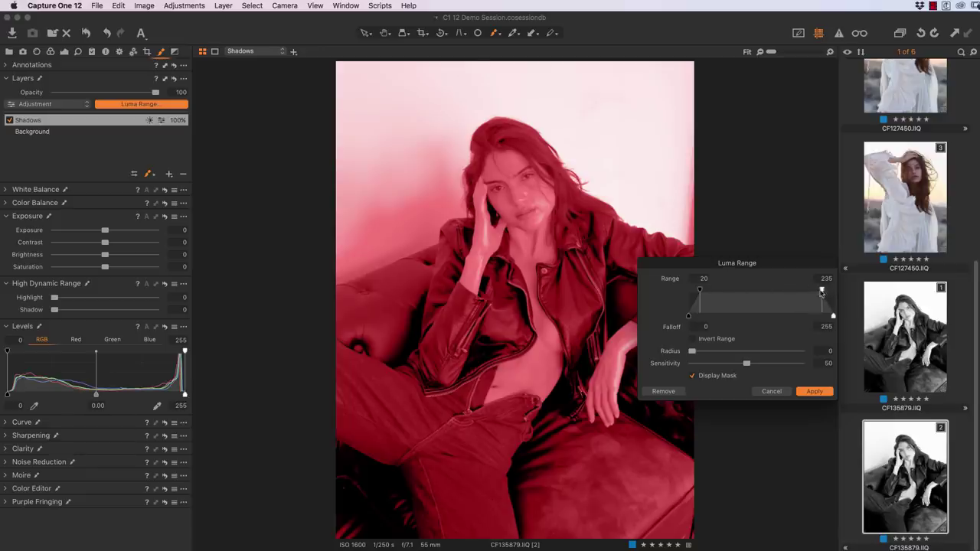
Step: Pull the upper luma range handle down to about 19 so the Shadows mask covers only dark tones
left_click_drag(821, 291, 724, 300)
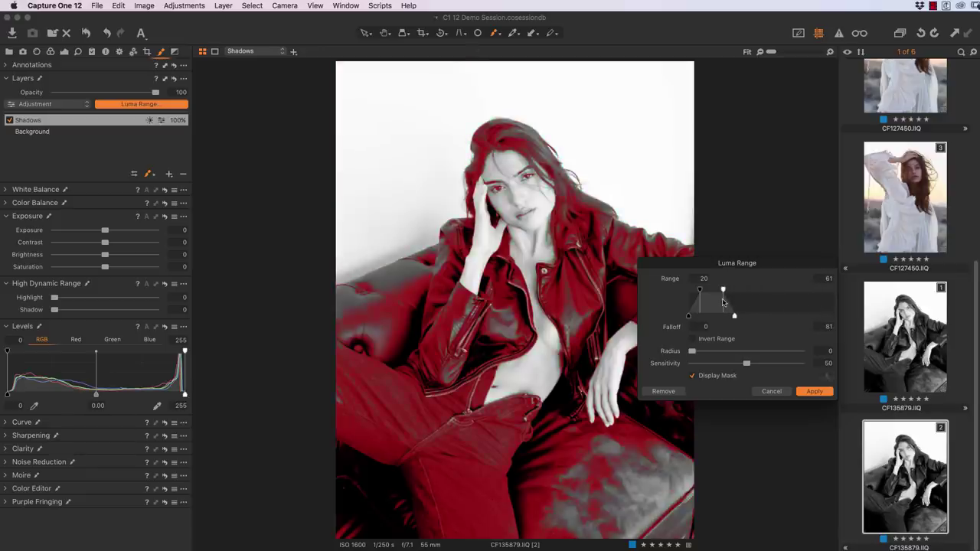
left_click_drag(722, 292, 716, 293)
left_click_drag(715, 292, 711, 292)
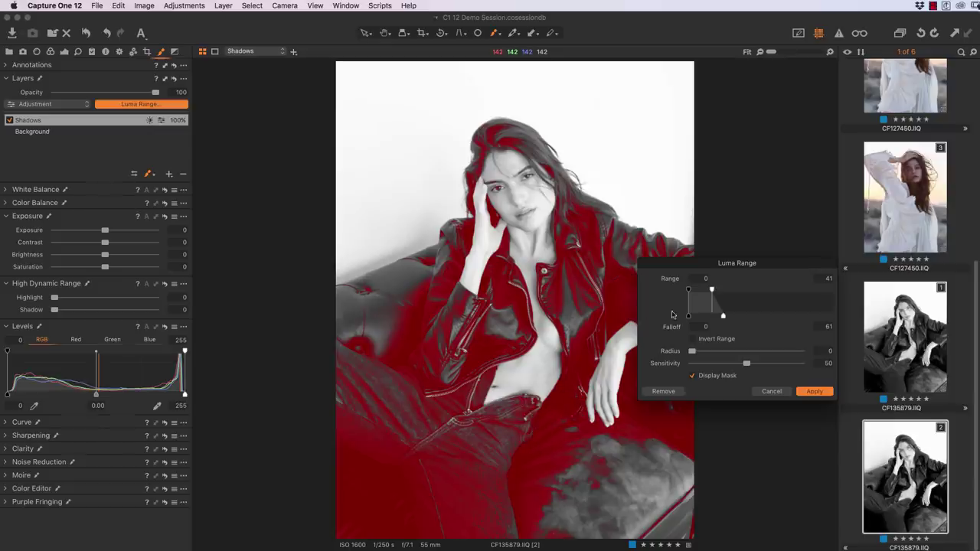
left_click_drag(711, 291, 703, 291)
left_click_drag(703, 292, 701, 292)
Step: Set radius 74.6 and sensitivity 73, trim range to 0–18, and apply the luma mask
left_click(774, 353)
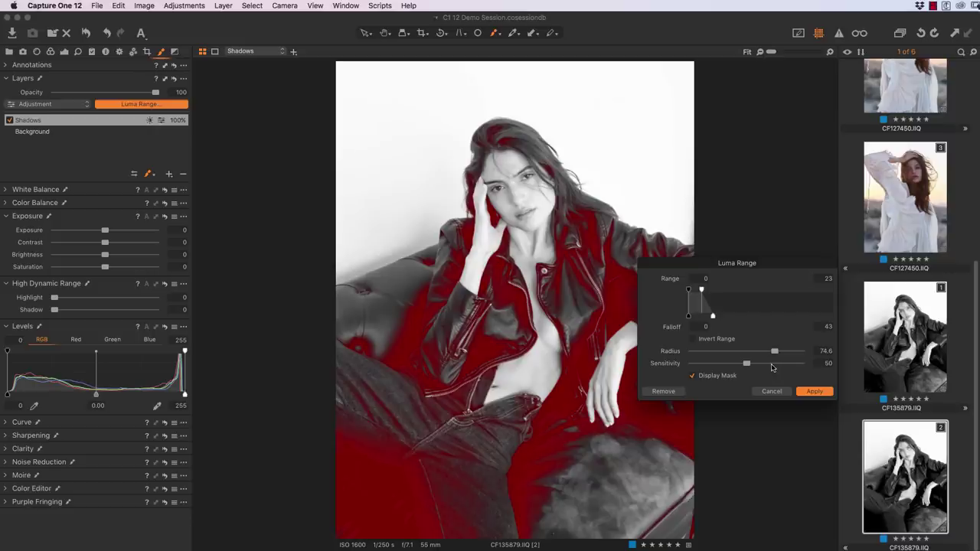
left_click(772, 365)
left_click_drag(702, 293, 699, 294)
left_click(811, 392)
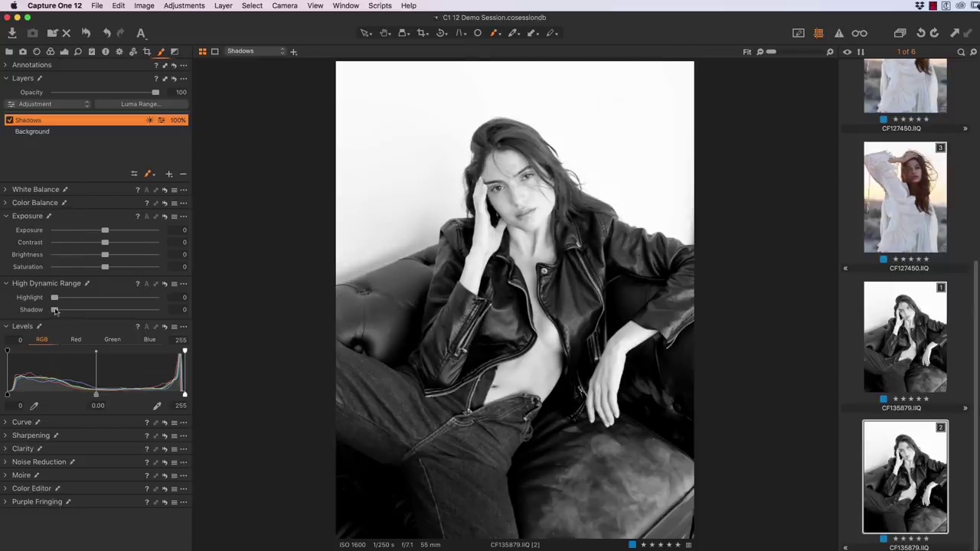
Step: Lift the Shadows layer's HDR Shadow, then compare the photo with the layer off and on
left_click_drag(55, 310, 86, 315)
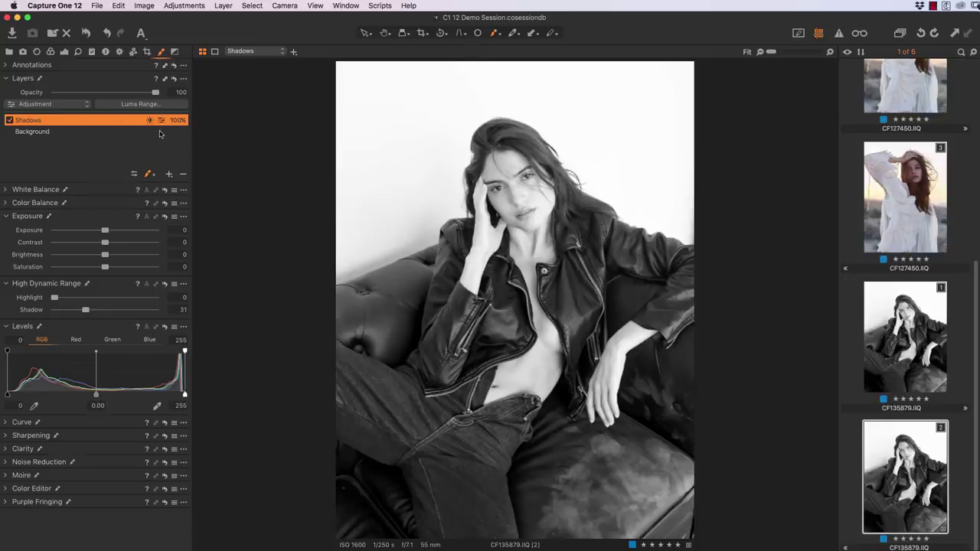
left_click(10, 120)
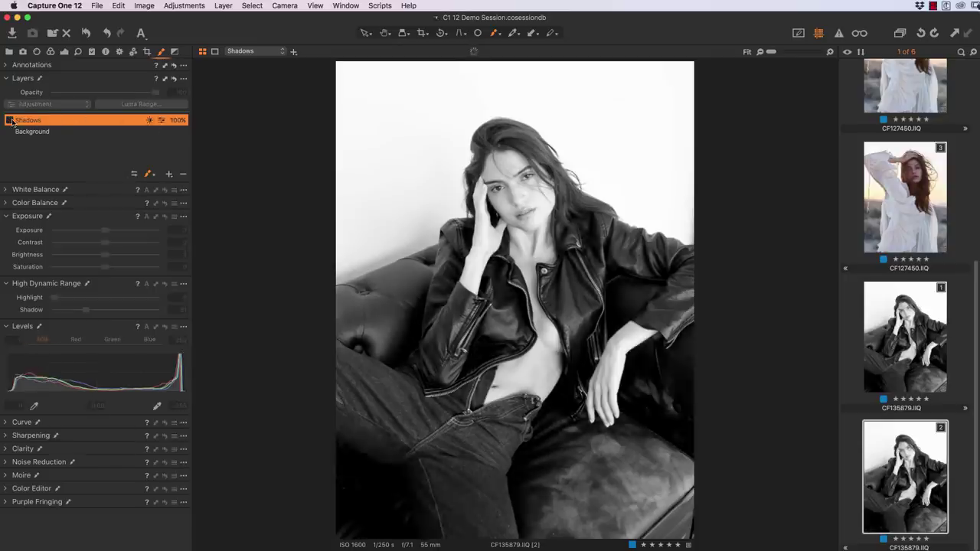
left_click(10, 121)
left_click(10, 120)
left_click(10, 120)
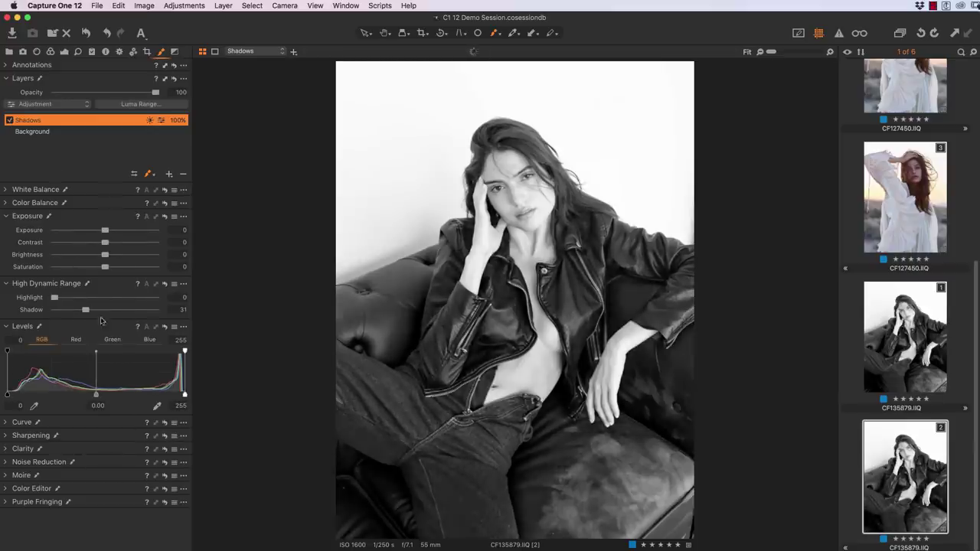
Step: Ease the shadow lift back to about 26 and compare with the layer hidden and shown again
left_click_drag(84, 312, 79, 314)
left_click(10, 121)
left_click(9, 120)
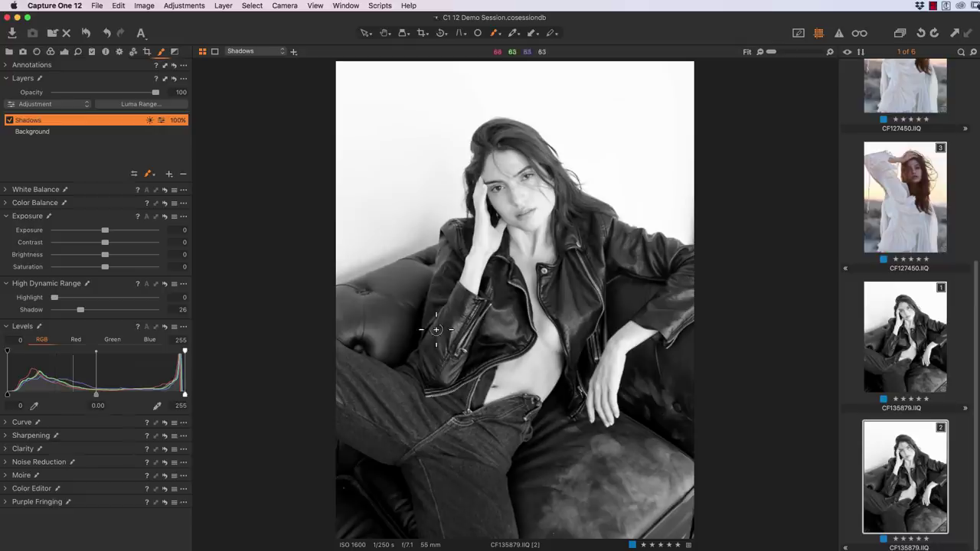
left_click(9, 120)
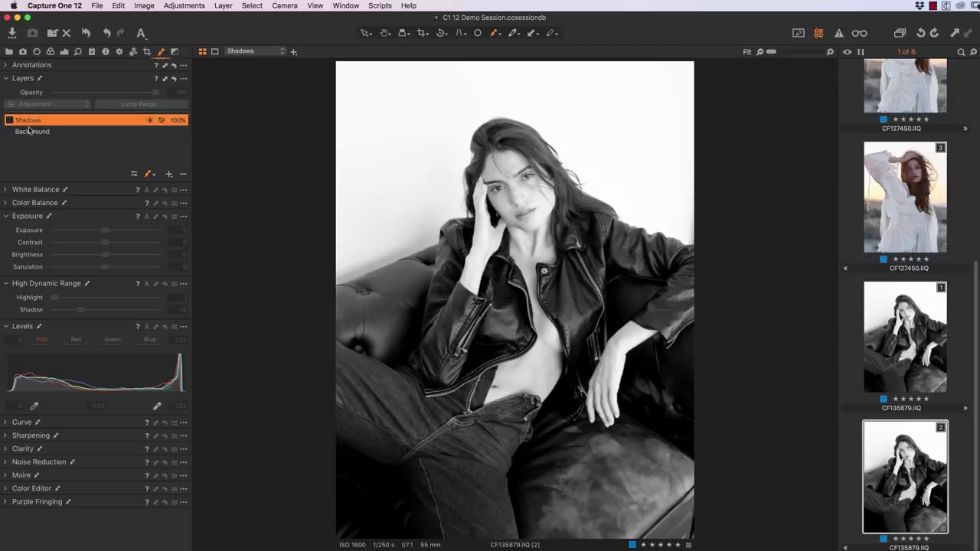
left_click(9, 120)
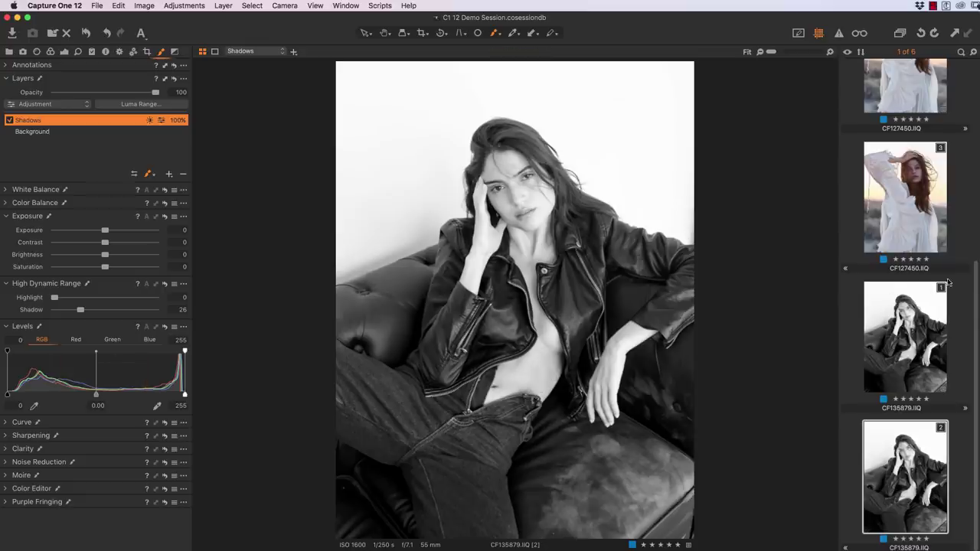
Step: Scroll the filmstrip up and open the colour sunset portrait CF127450
scroll(957, 296, "up", 3)
scroll(957, 296, "up", 1)
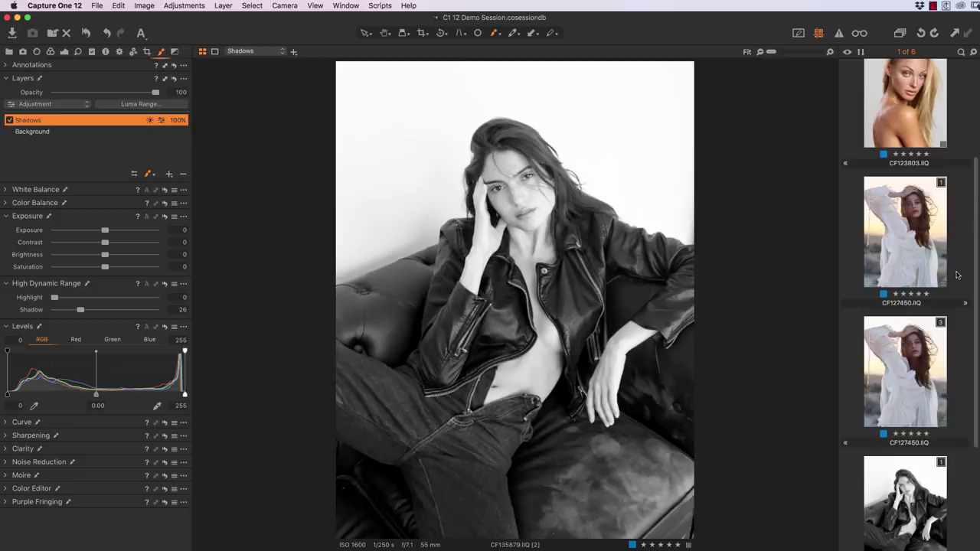
left_click(925, 229)
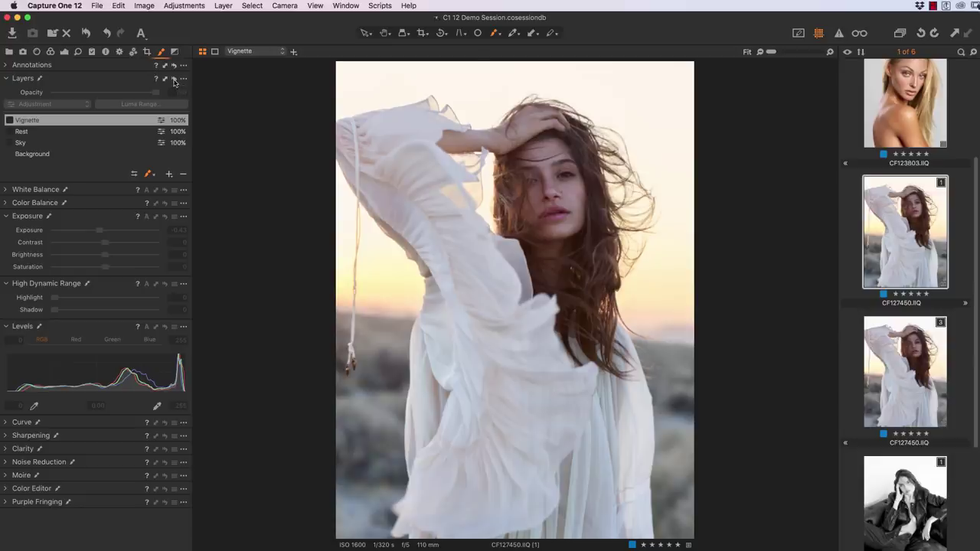
Step: Reset the photo's layer adjustments, undo the reset, then reset them again
left_click(174, 79)
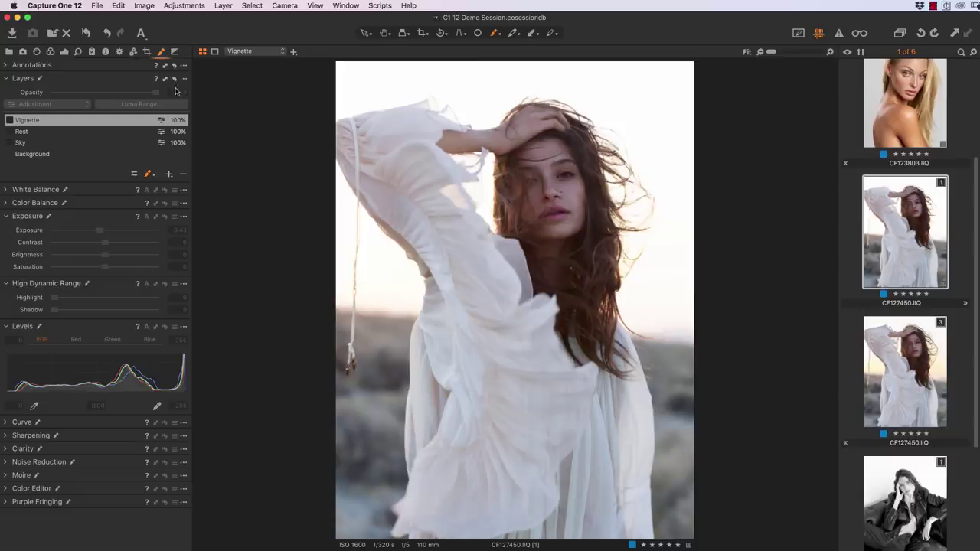
key("super+z")
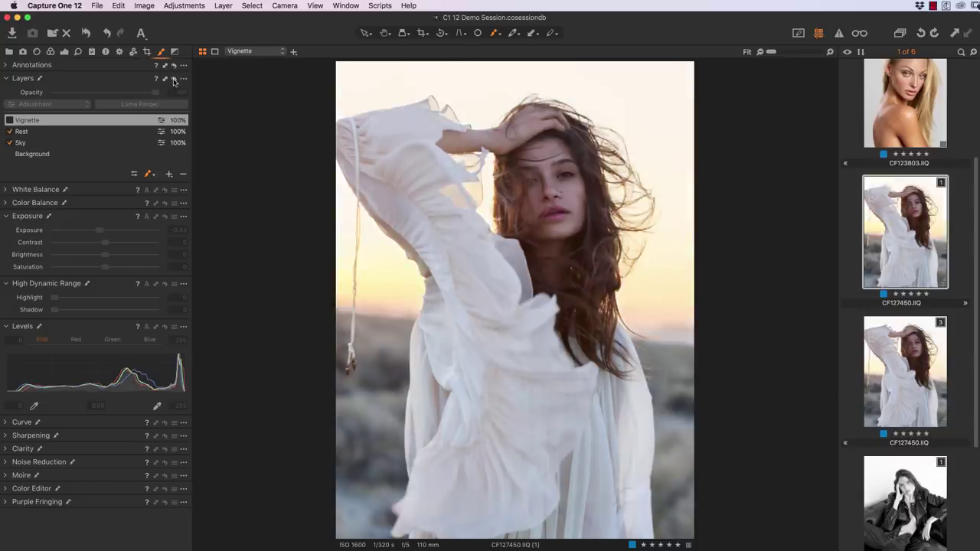
left_click(174, 80)
Step: On variant 3 of CF127450, delete the Sky layer and add a new Layer 1
left_click(900, 372)
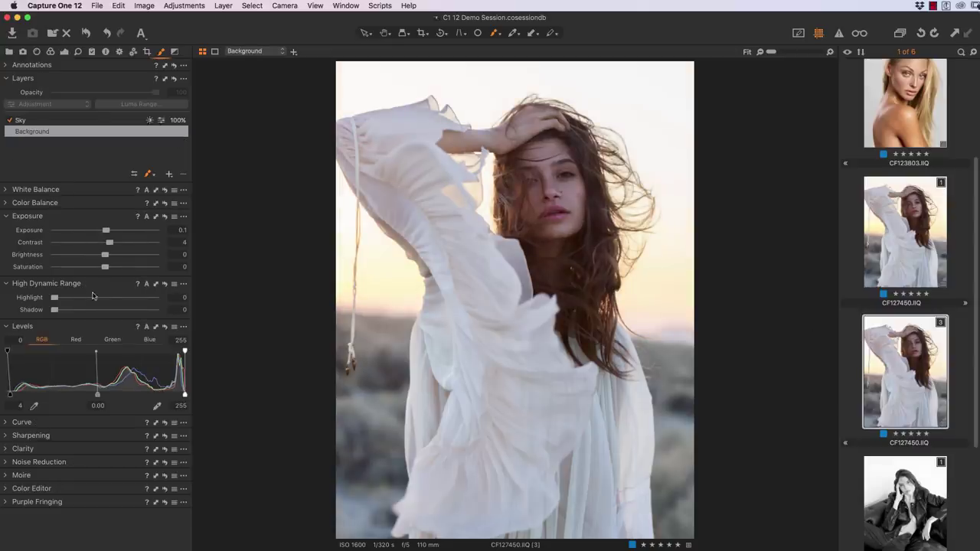
left_click(37, 122)
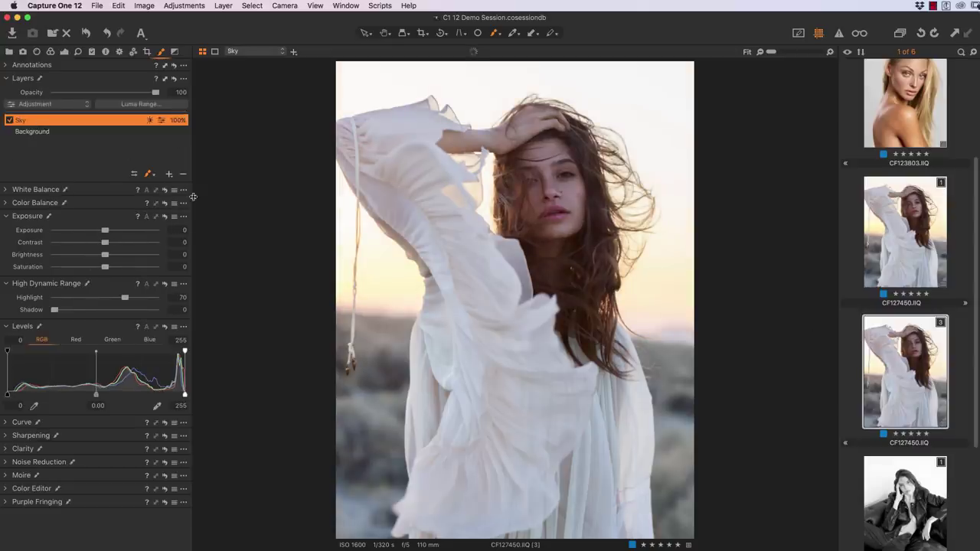
left_click(183, 175)
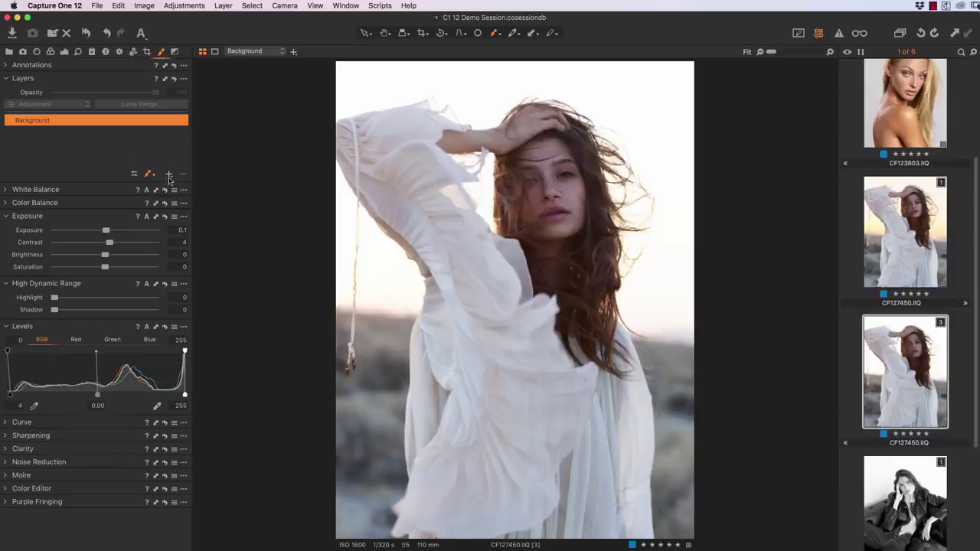
left_click(169, 174)
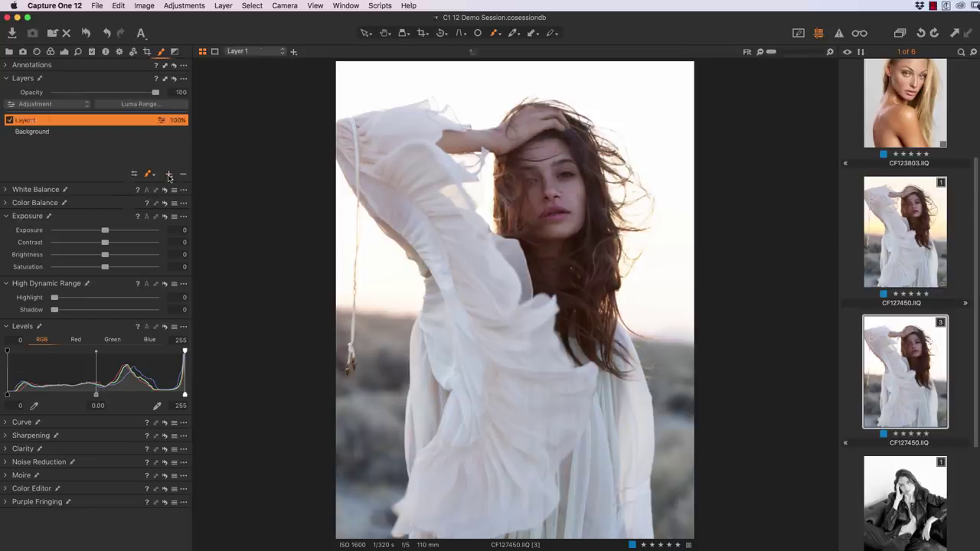
Step: Rename the new layer to 'Sky'
double_click(31, 120)
type("Sky")
key("Return")
Step: Zoom in, return the photo to Fit view, and bring up the mask-drawing tools
scroll(524, 135, "up", 10)
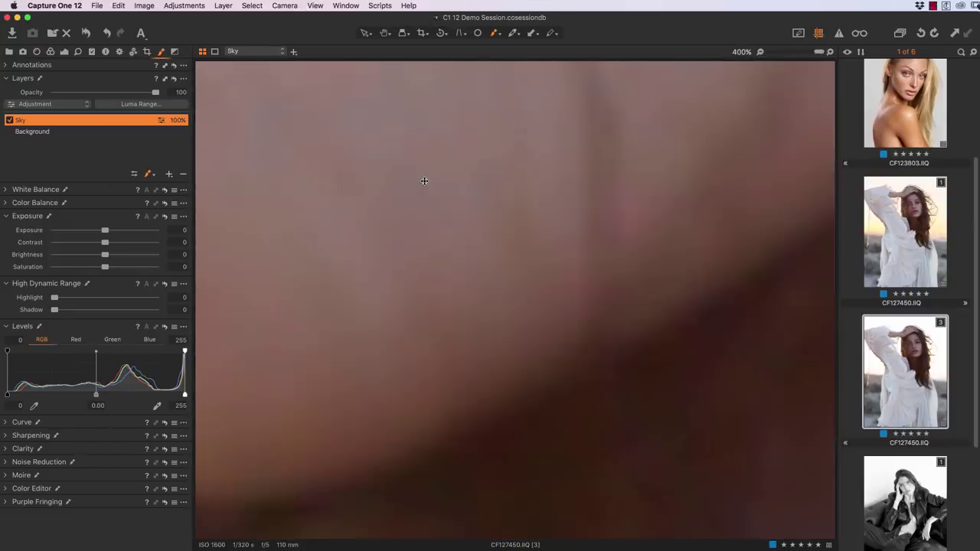
key("super+0")
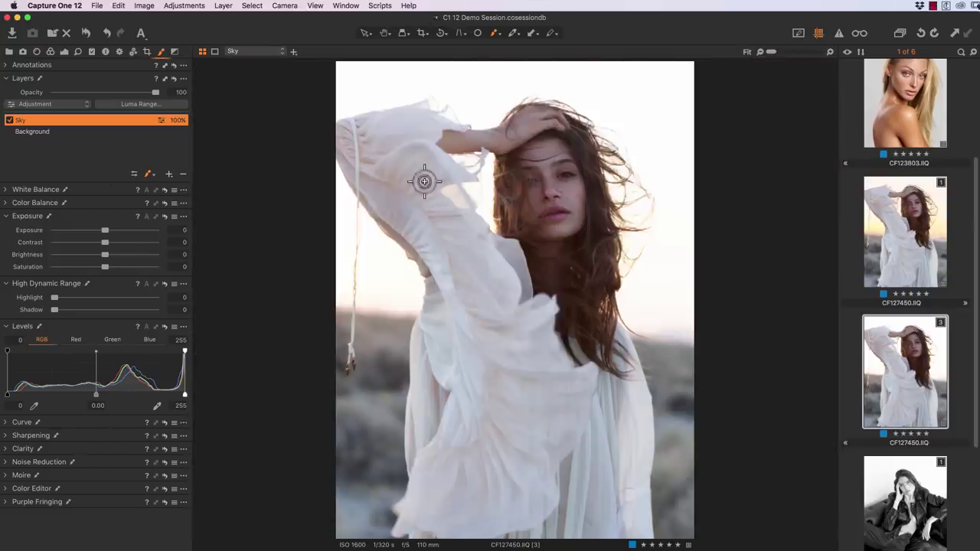
left_click(154, 177)
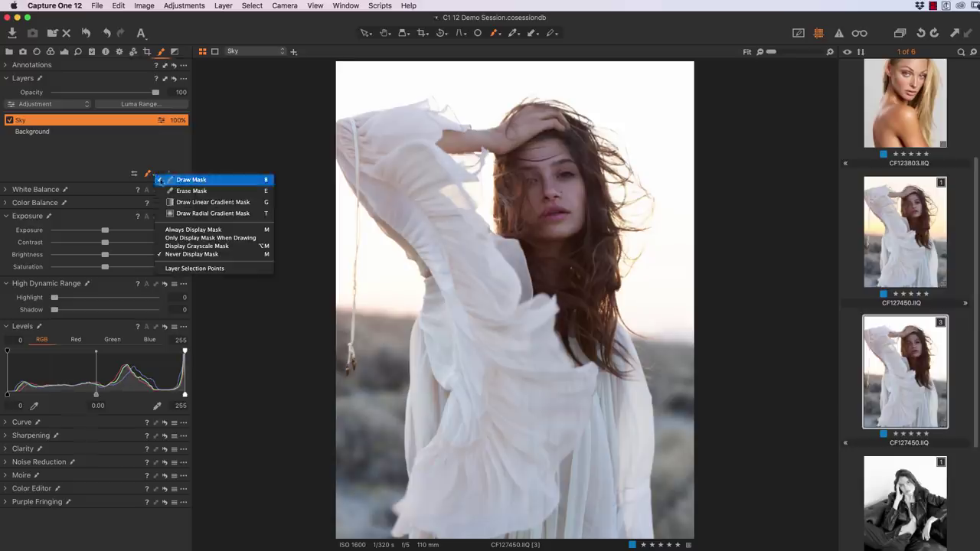
Step: Draw a linear gradient mask over the sky, adjust its angle and position, then hide the overlay
left_click(202, 204)
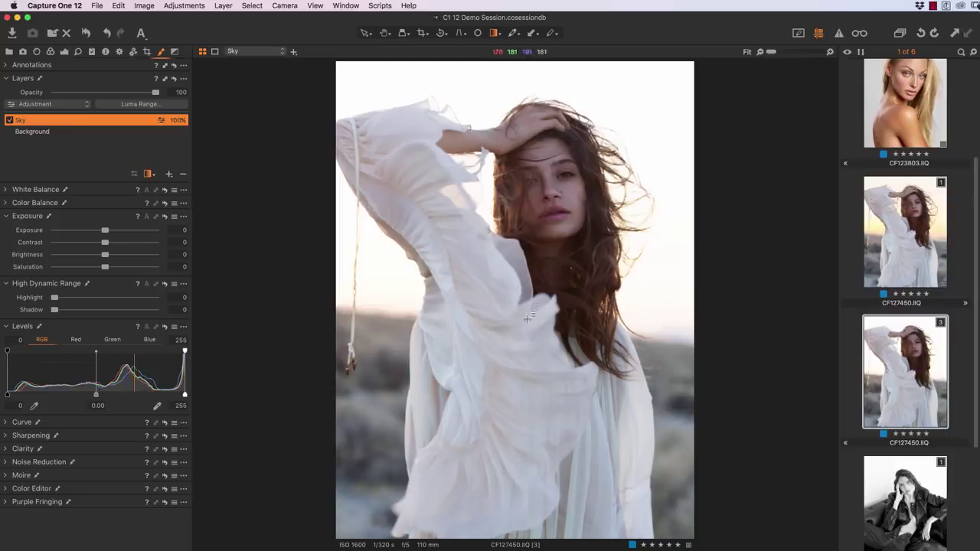
left_click_drag(528, 308, 521, 392)
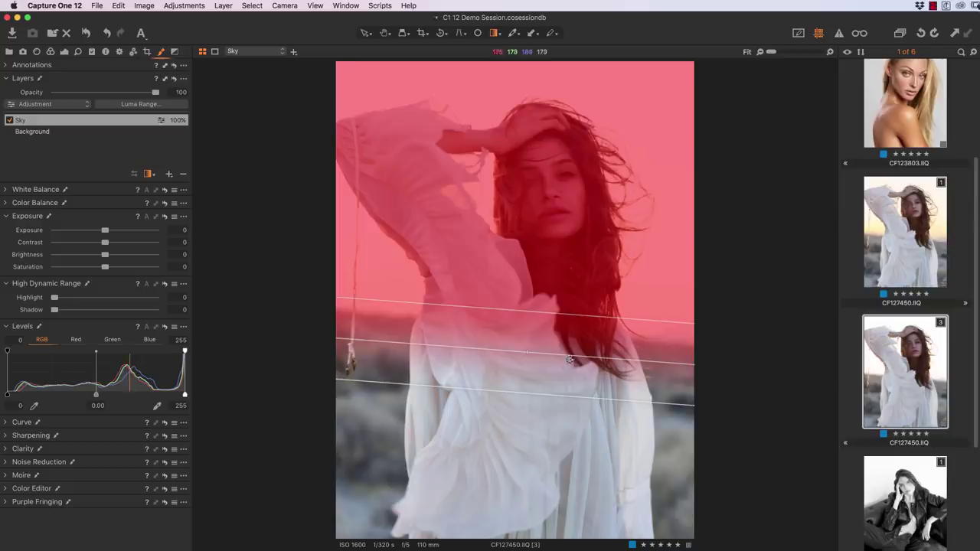
left_click_drag(545, 355, 585, 349)
left_click_drag(555, 309, 585, 430)
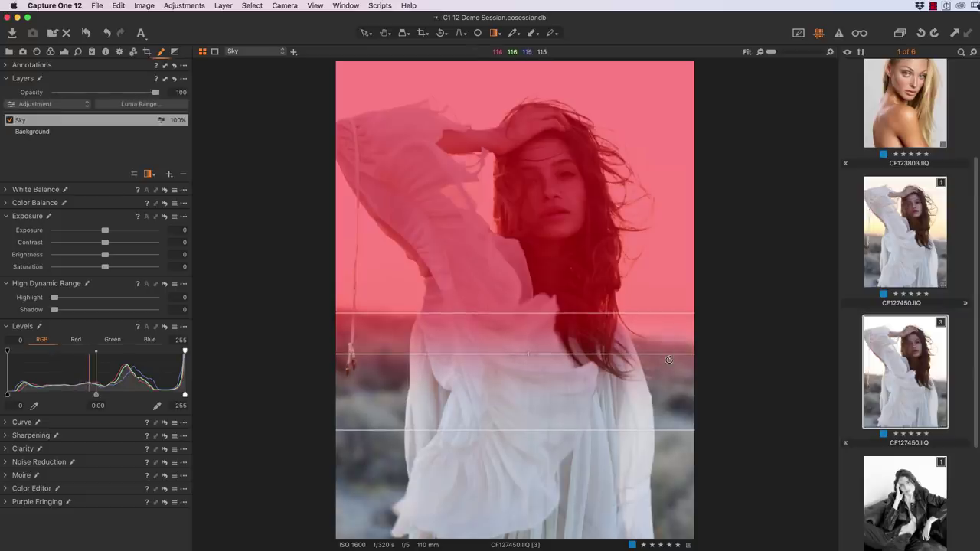
left_click_drag(668, 356, 668, 365)
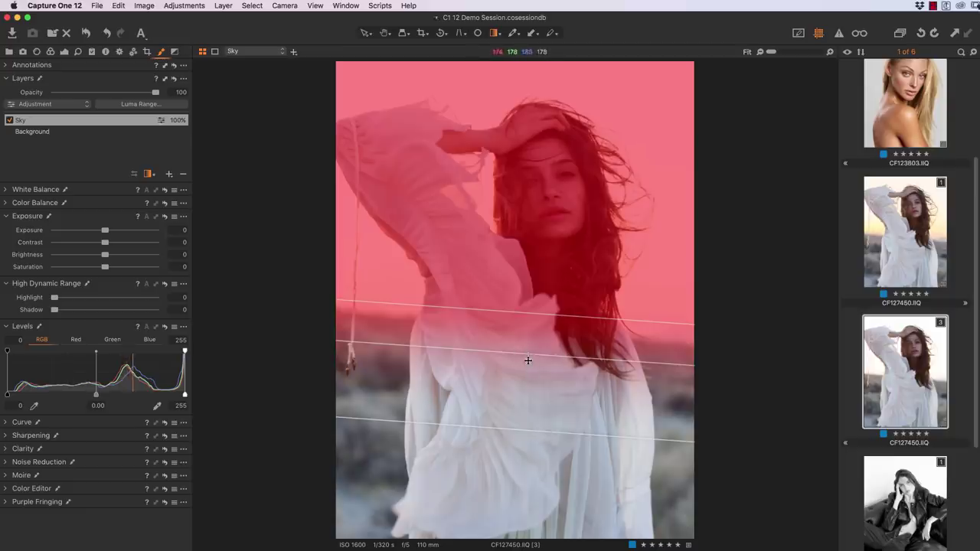
left_click_drag(532, 359, 532, 348)
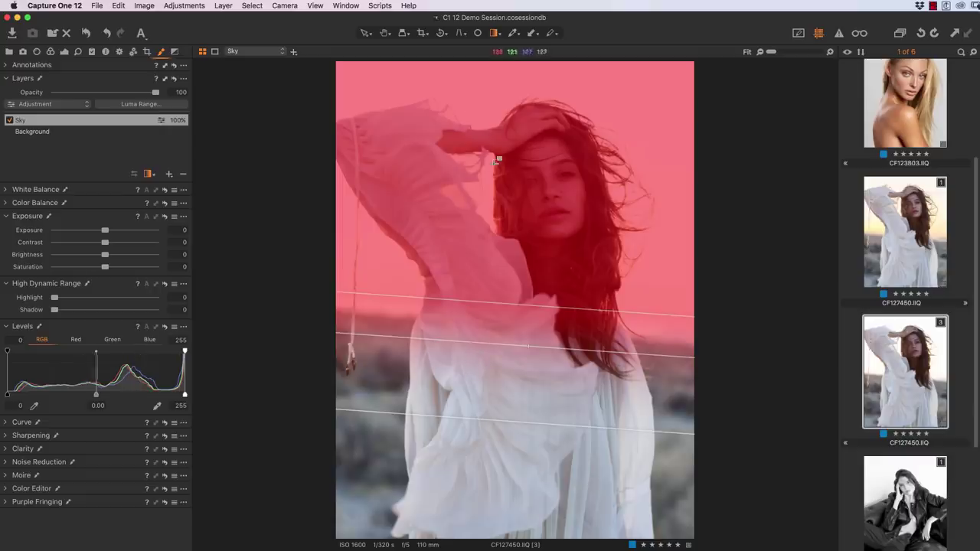
key("m")
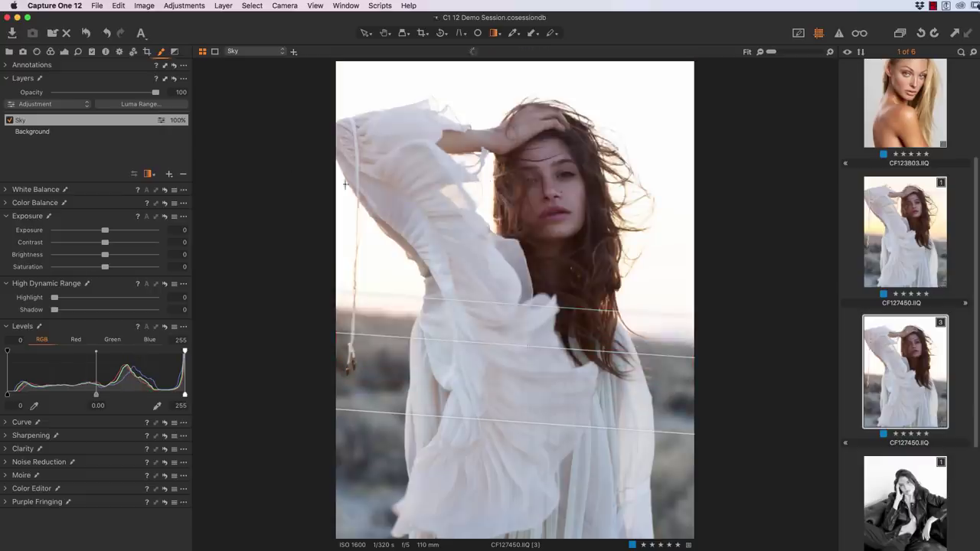
Step: In the Sky mask's Luma Range, display the mask and narrow the range to bright tones up to 255
left_click(183, 78)
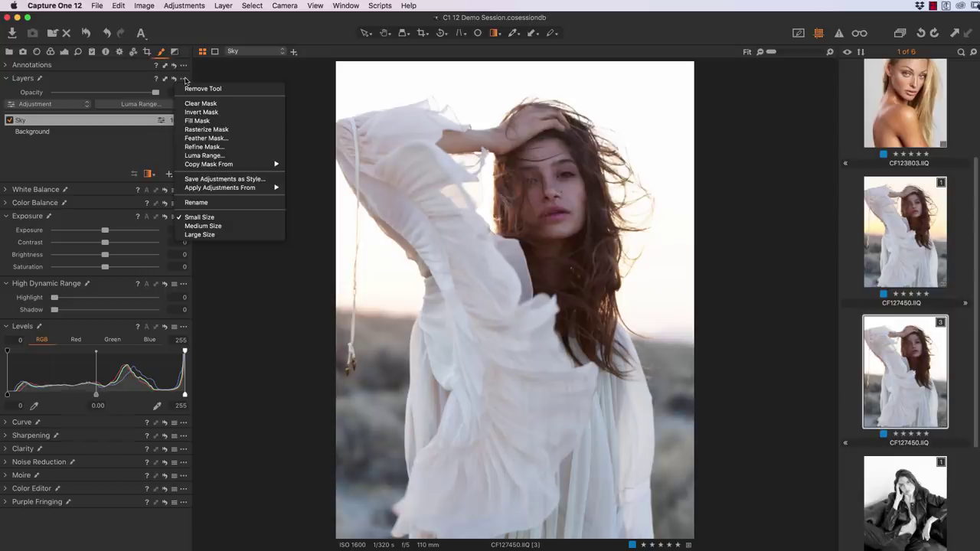
left_click(200, 155)
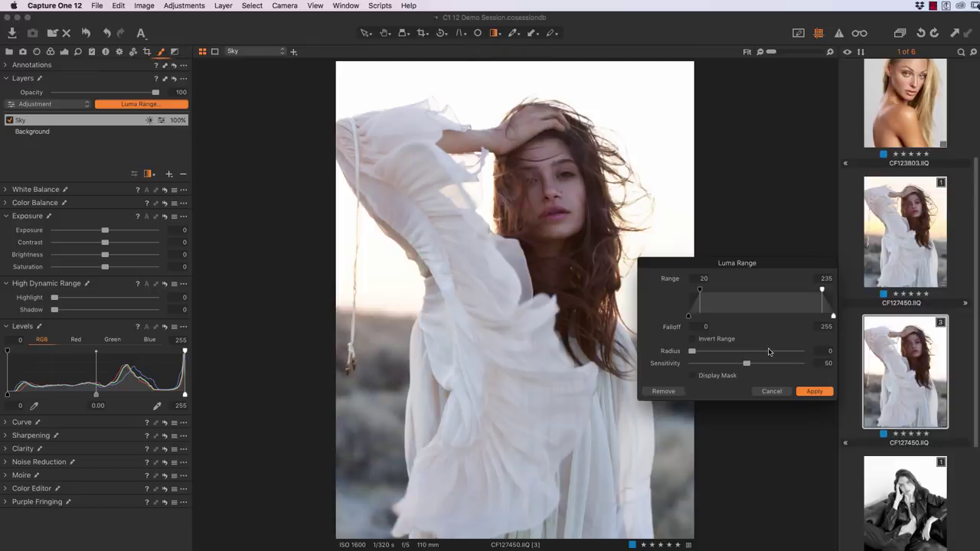
left_click(694, 376)
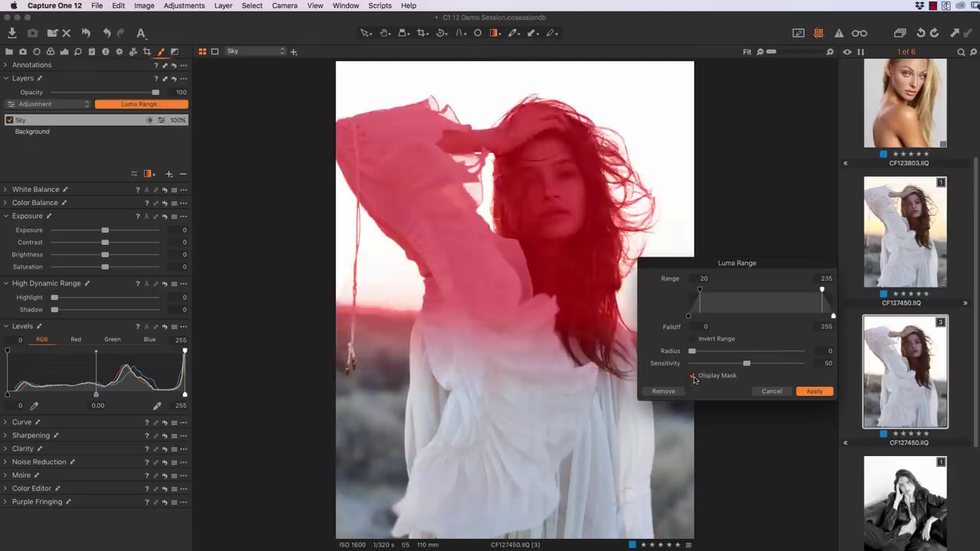
left_click(693, 377)
left_click_drag(700, 292, 811, 297)
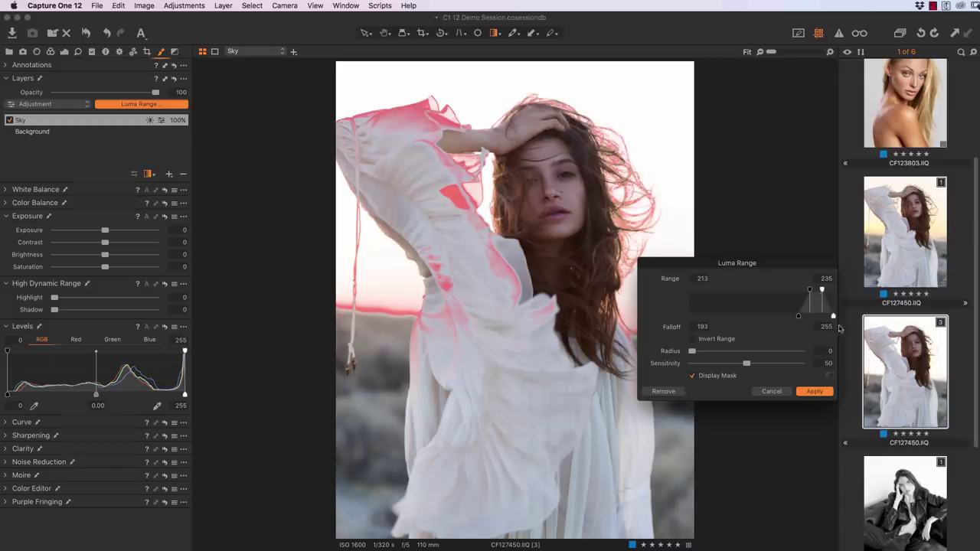
left_click_drag(821, 290, 859, 292)
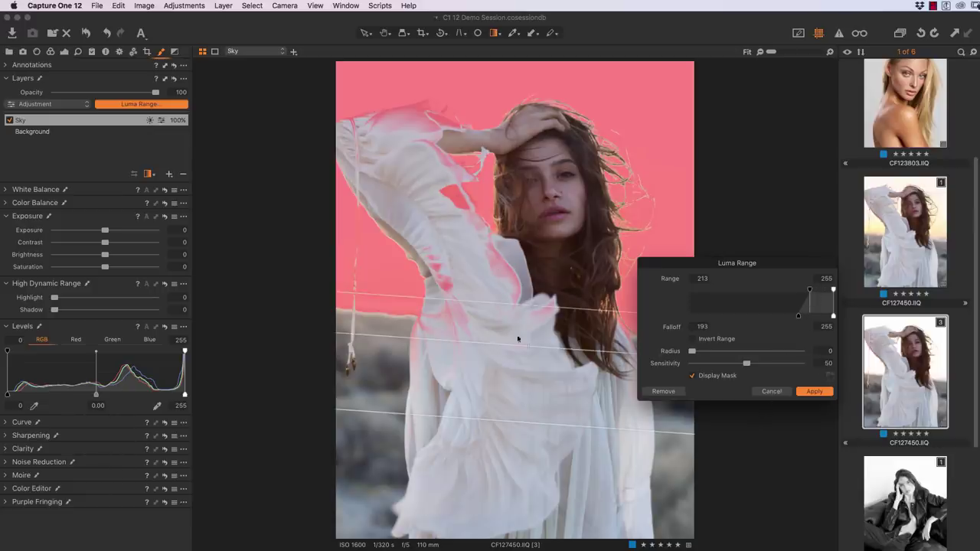
Step: Set radius 44.6 and sensitivity 82, raise the lower limit to 226, and apply
left_click(761, 352)
left_click(781, 365)
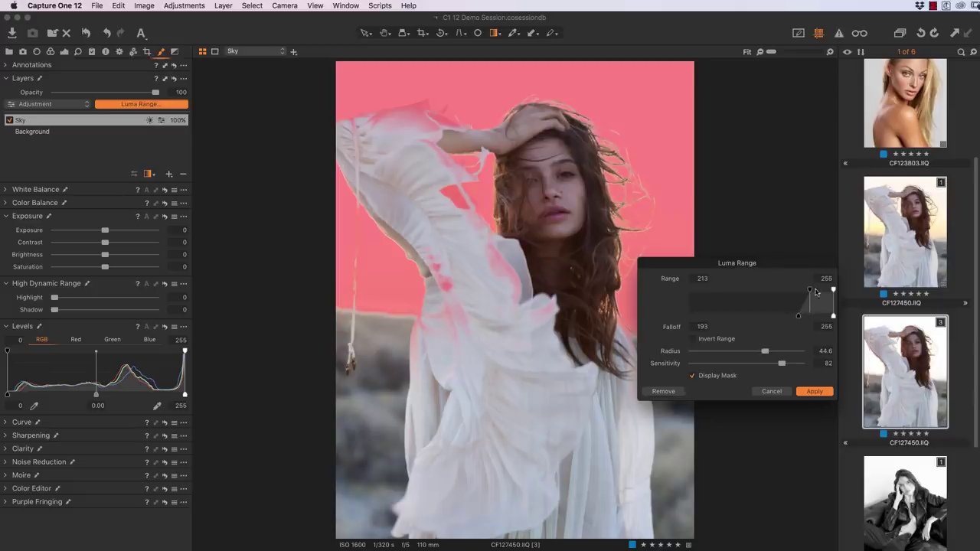
left_click_drag(810, 289, 818, 292)
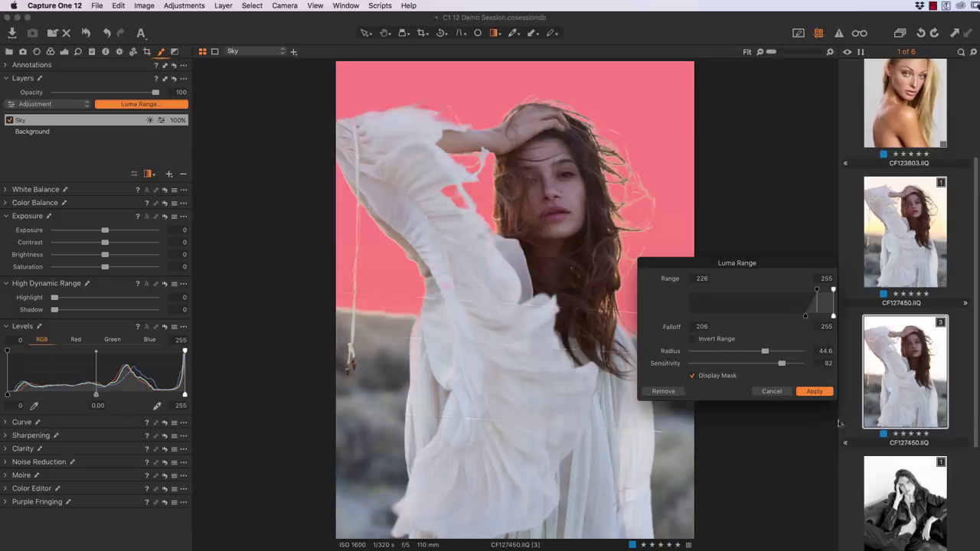
left_click(812, 392)
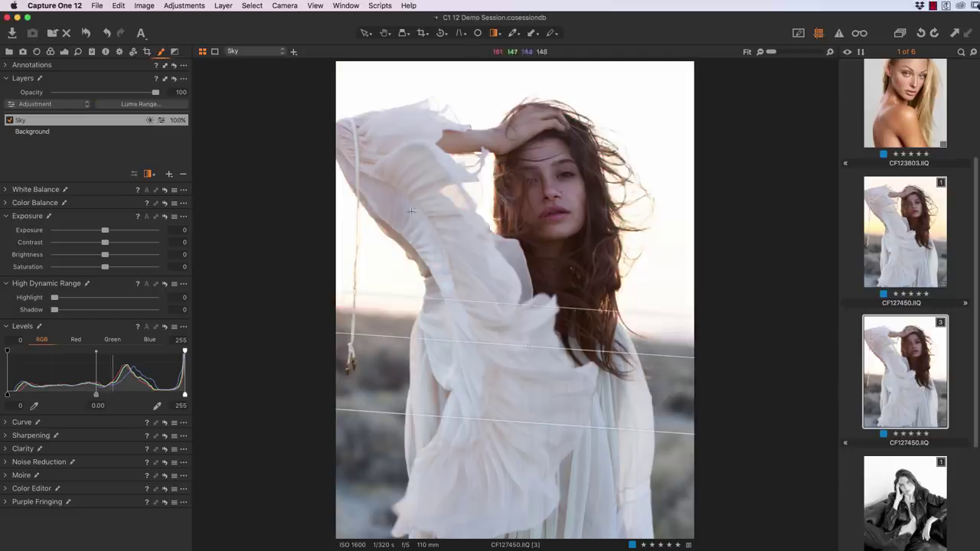
key("m")
key("m")
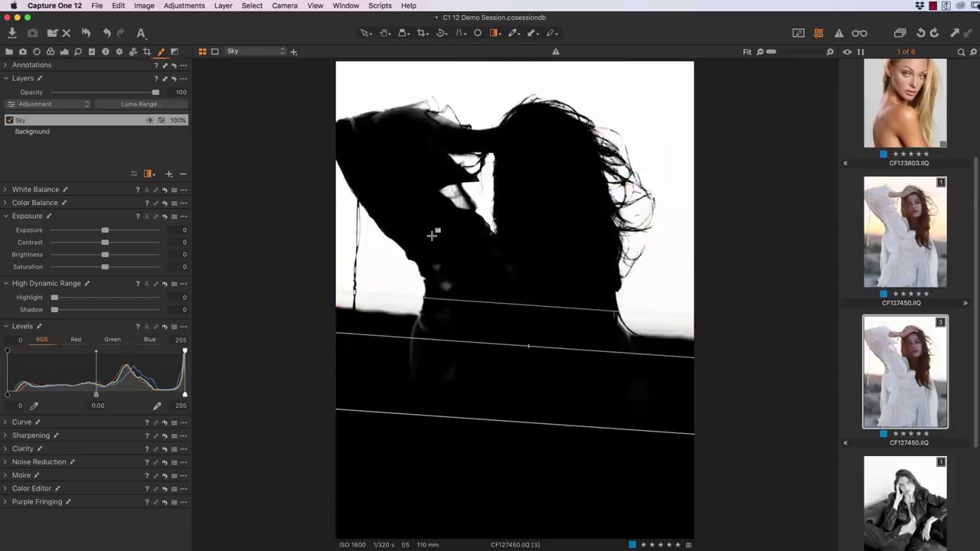
key("alt+m")
key("e")
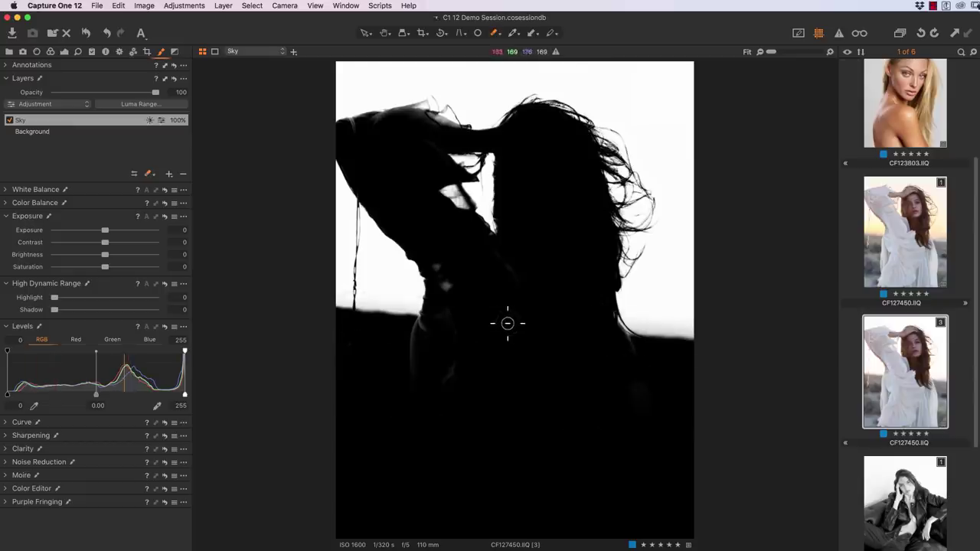
left_click(455, 276)
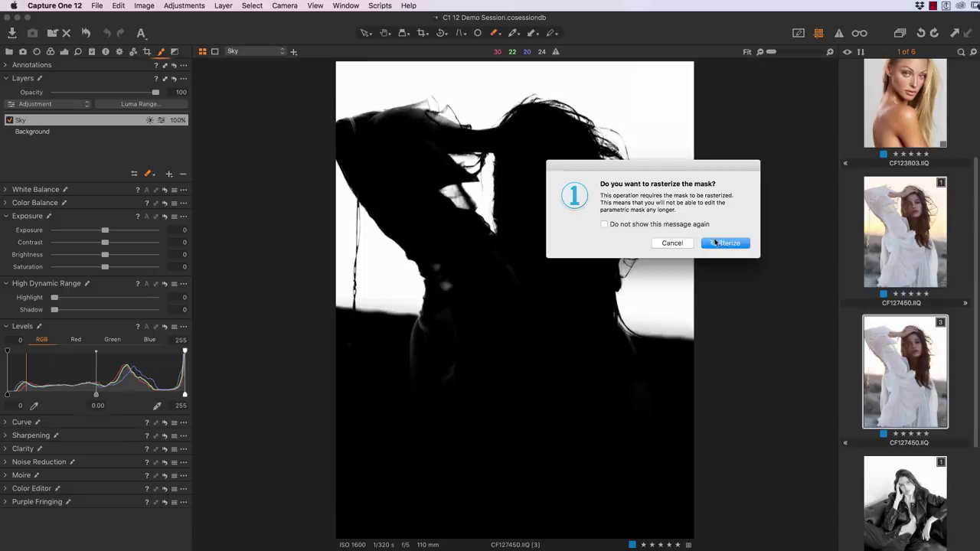
left_click(672, 244)
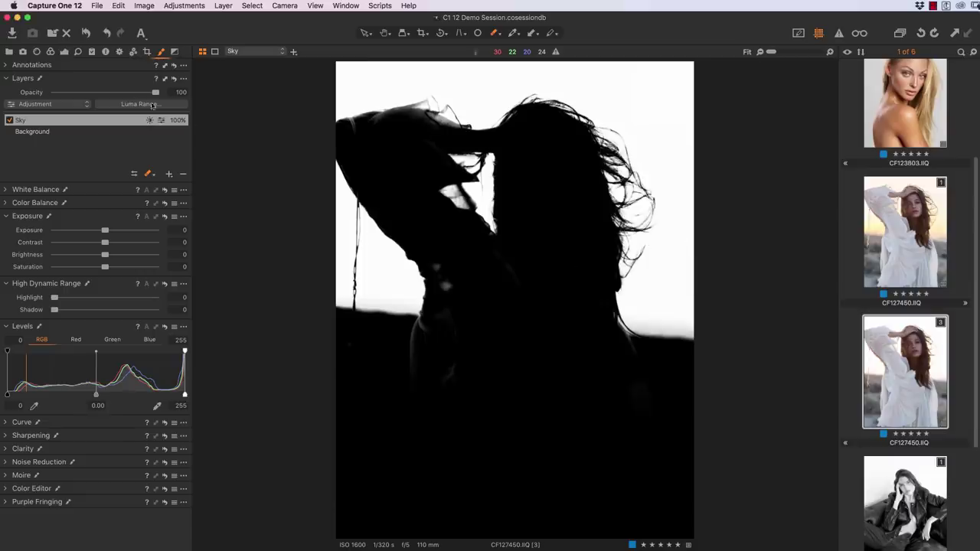
left_click(150, 107)
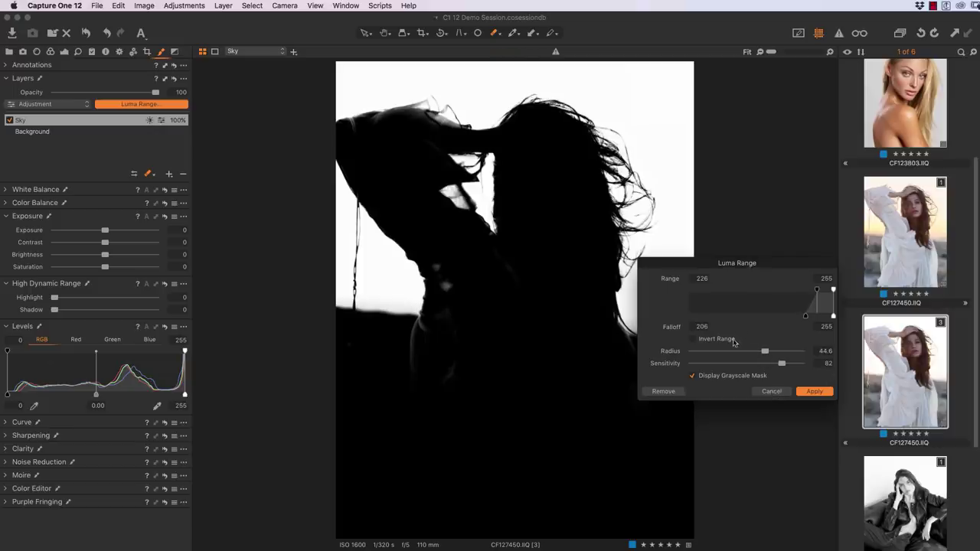
left_click(772, 392)
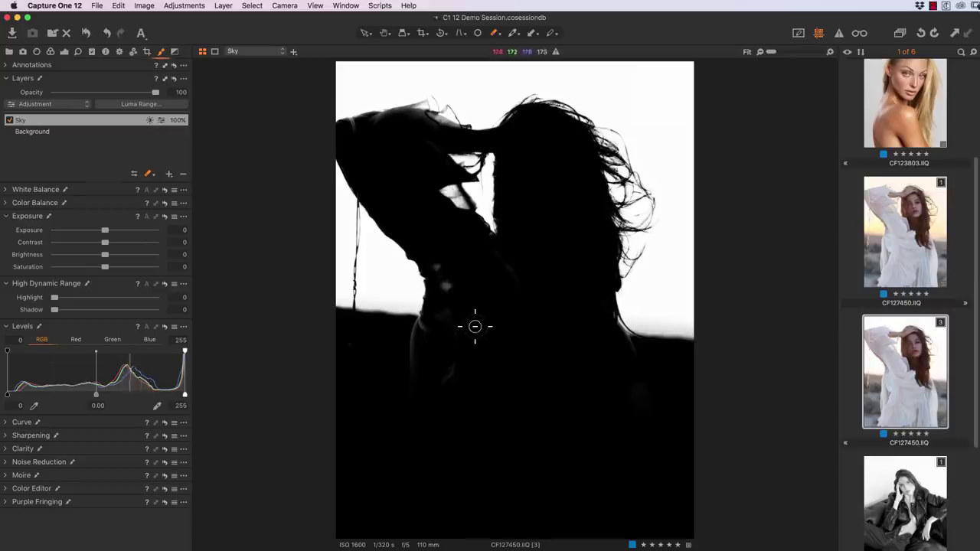
left_click(445, 281)
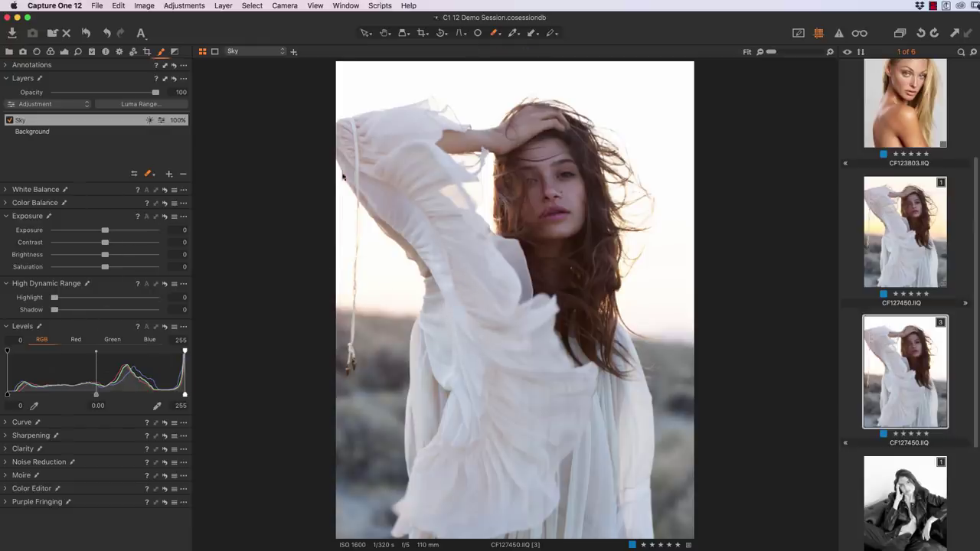
Step: Raise the Sky layer's HDR Highlight, compare against 0 and 62, and settle on 53
left_click_drag(57, 300, 118, 301)
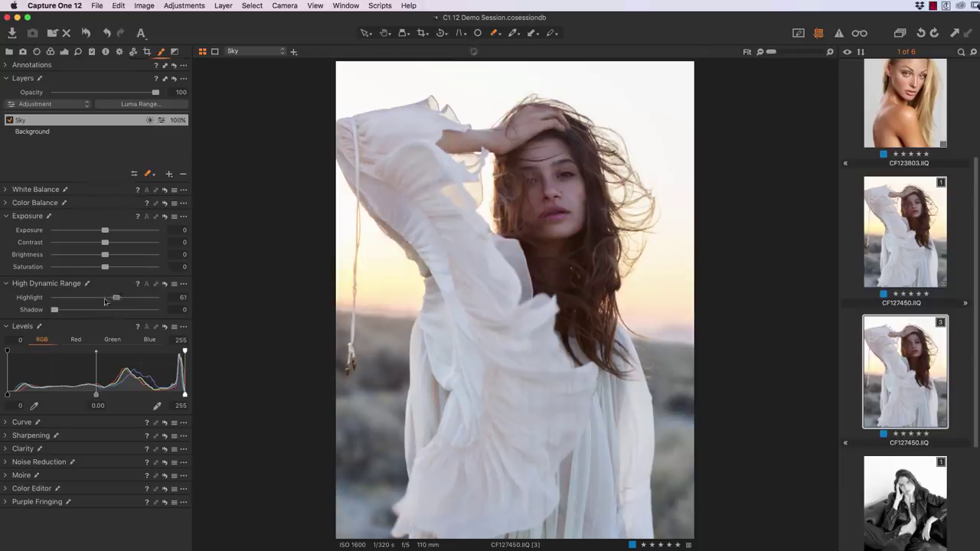
left_click_drag(116, 298, 176, 314)
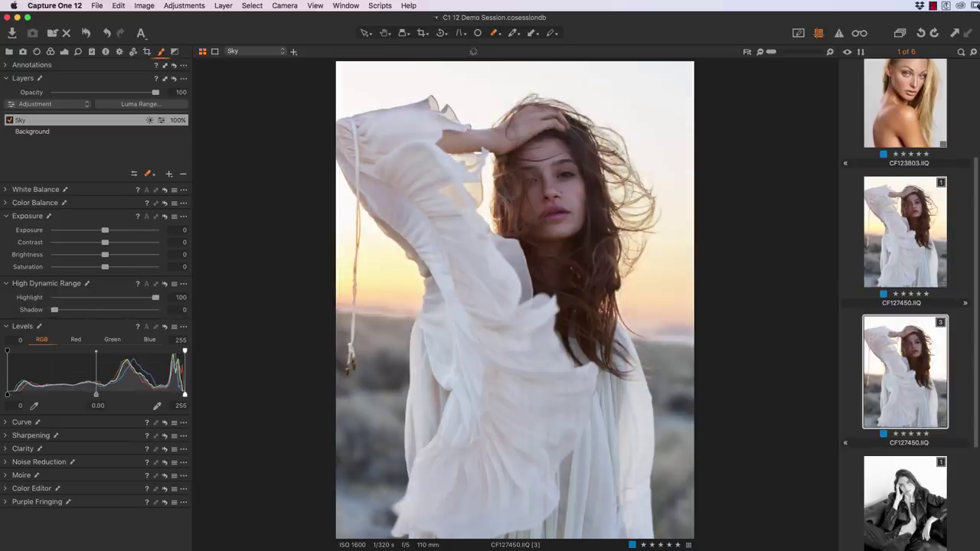
left_click(117, 298)
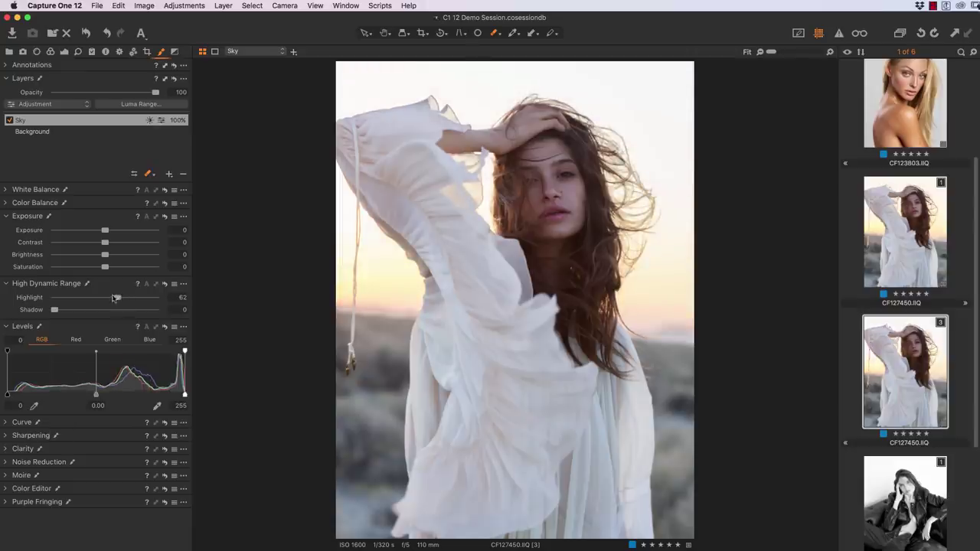
left_click_drag(114, 298, 105, 297)
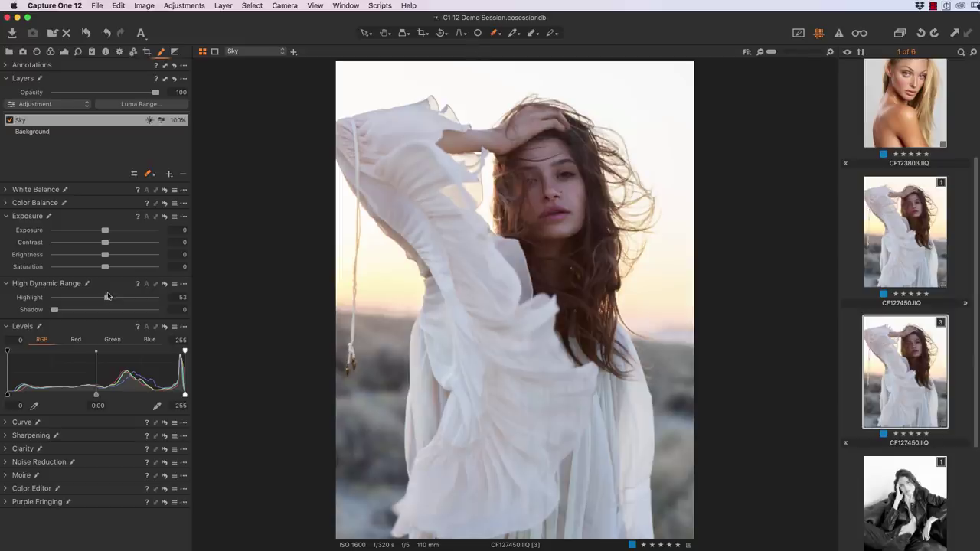
left_click(7, 204)
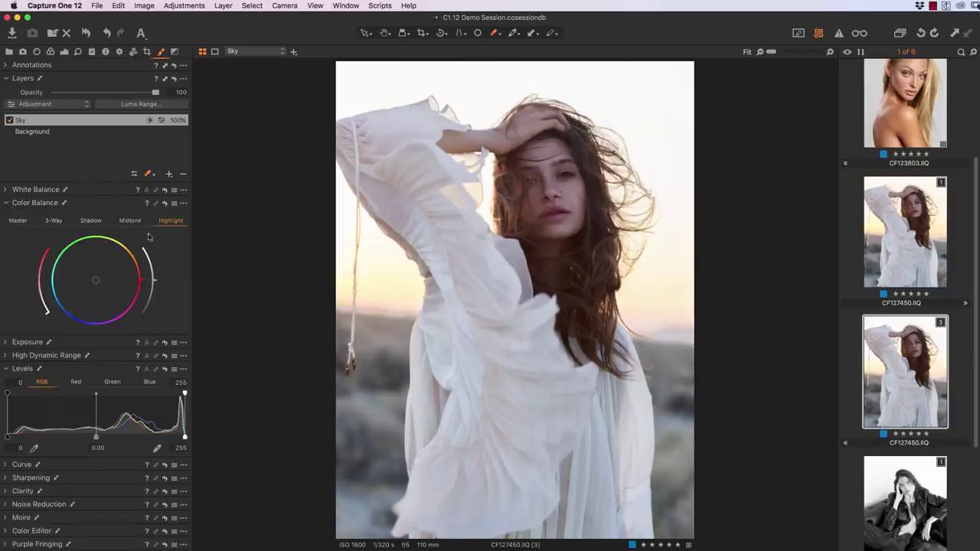
left_click_drag(146, 283, 132, 252)
mouse_move(40, 289)
left_mouse_down()
mouse_move(46, 278)
mouse_move(47, 335)
mouse_move(38, 303)
mouse_move(44, 320)
left_mouse_up()
left_click_drag(71, 323, 37, 304)
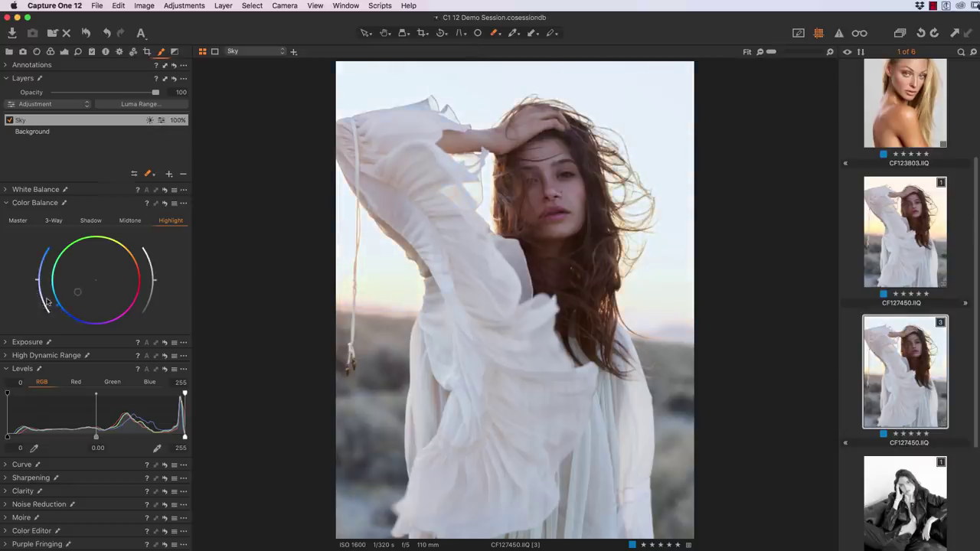
double_click(38, 287)
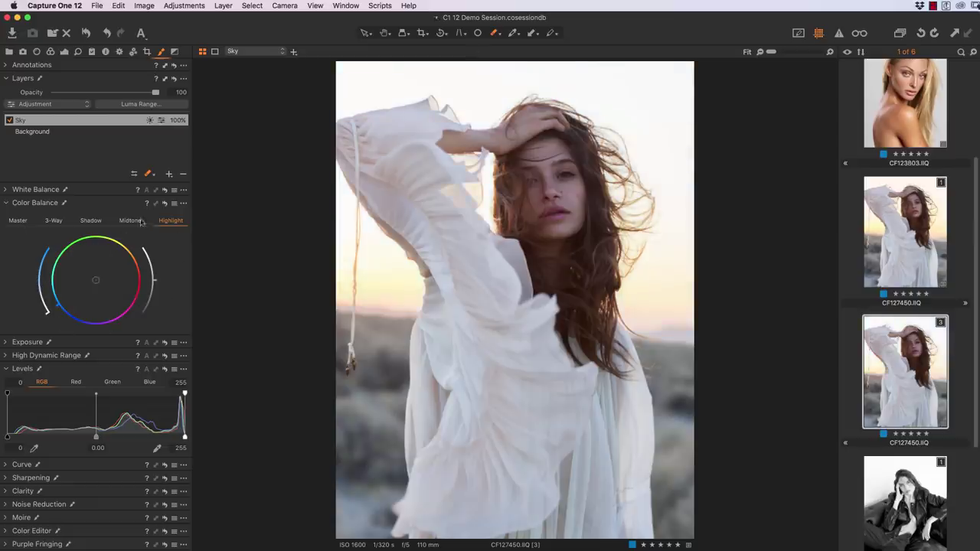
left_click(7, 203)
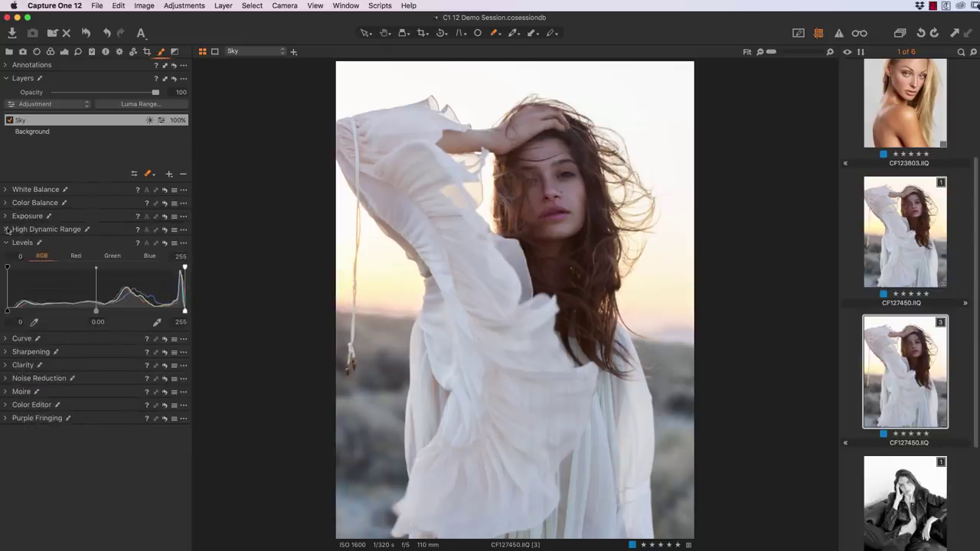
left_click(6, 229)
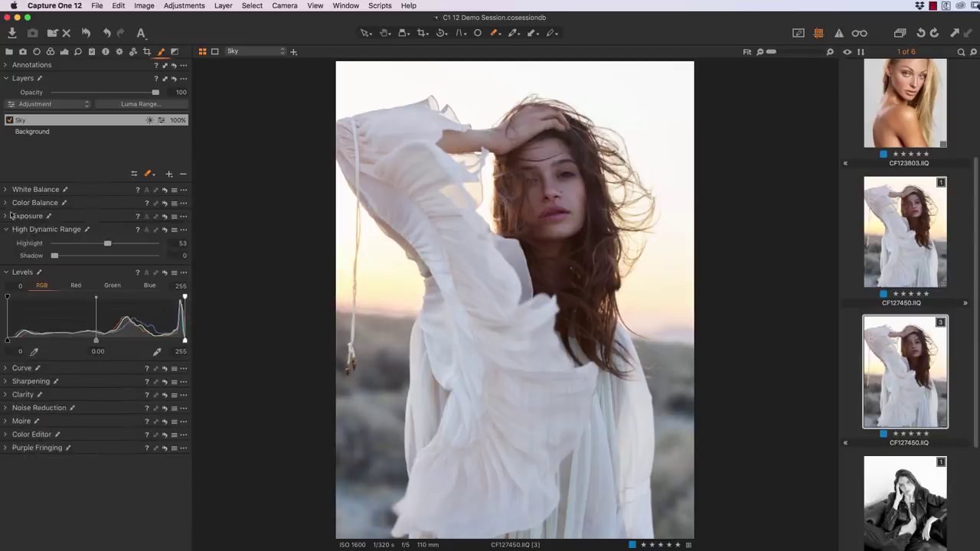
left_click(6, 216)
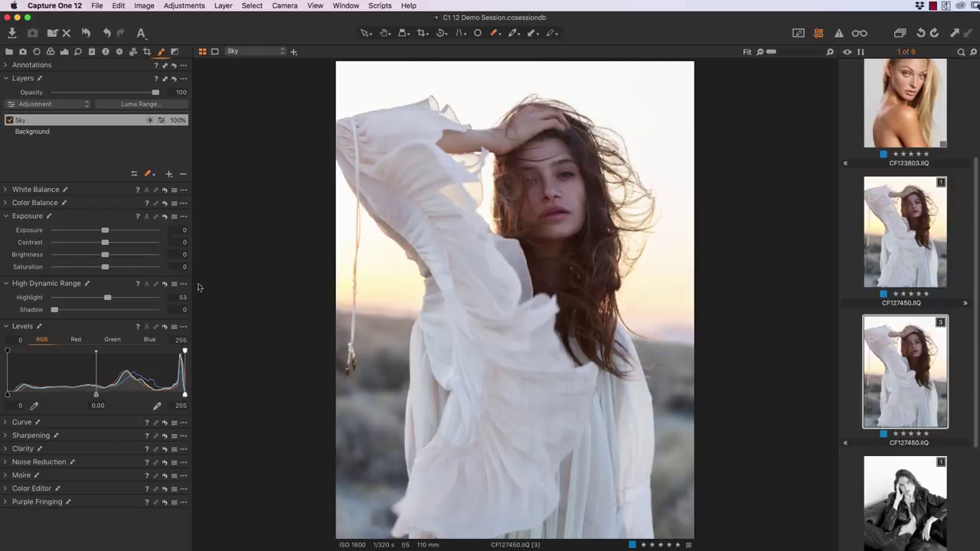
Step: Add a new adjustment layer above Sky and rename it 'Subject'
left_click(170, 174)
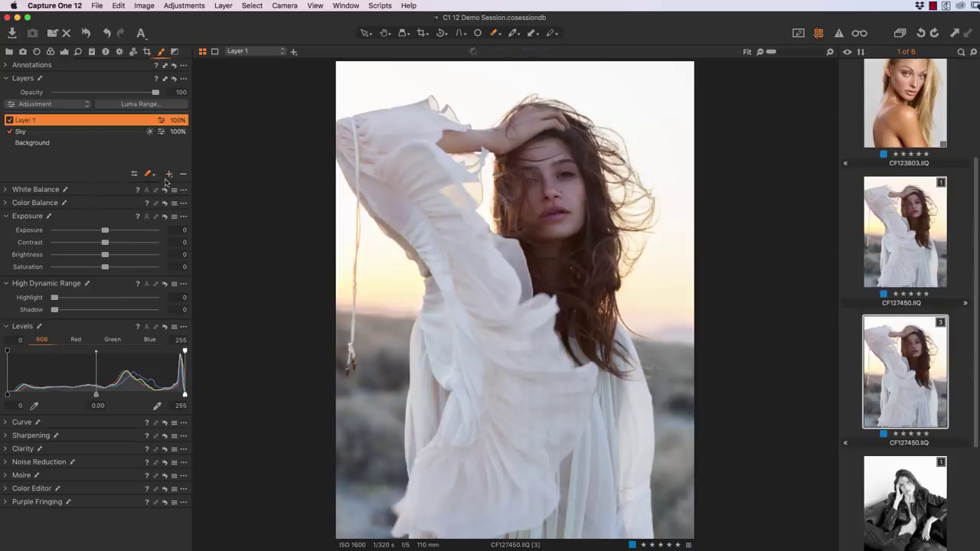
double_click(44, 122)
type("Su")
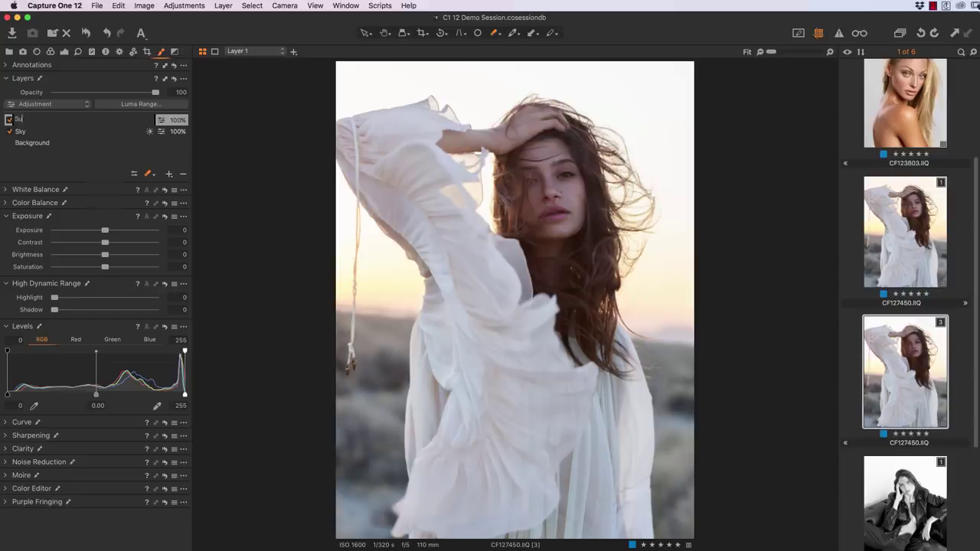
type("bject")
key("Return")
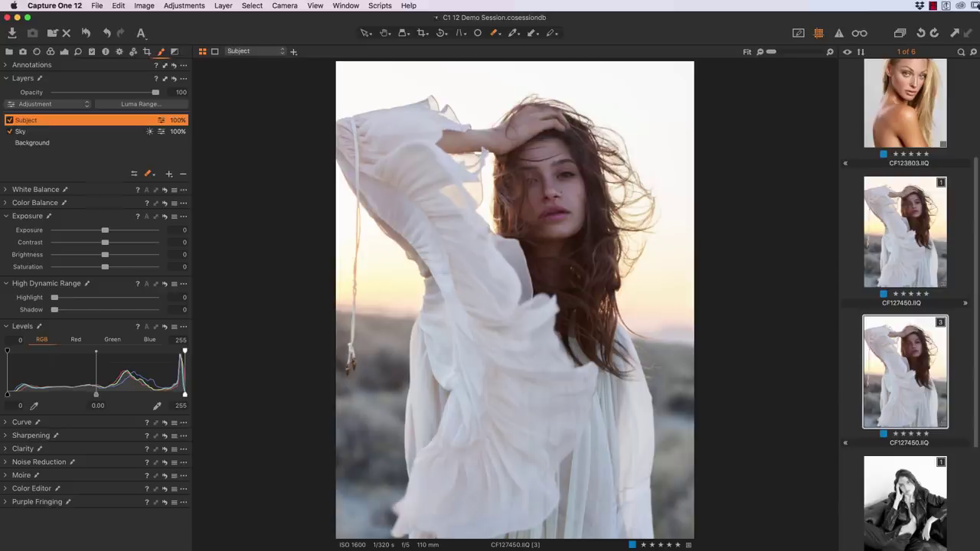
Step: Copy the Sky layer's mask into the Subject layer, undoing a stray mask-menu choice
left_click(183, 79)
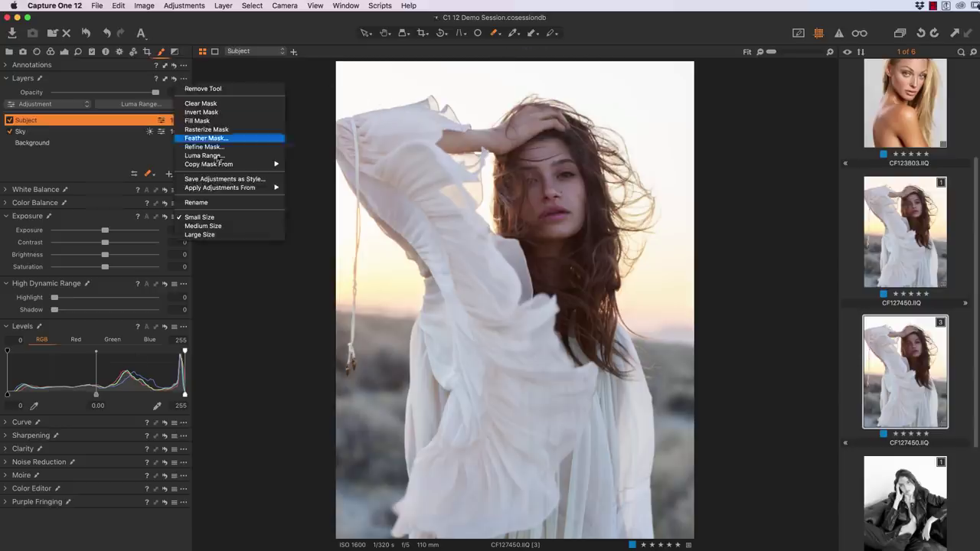
left_click(295, 174)
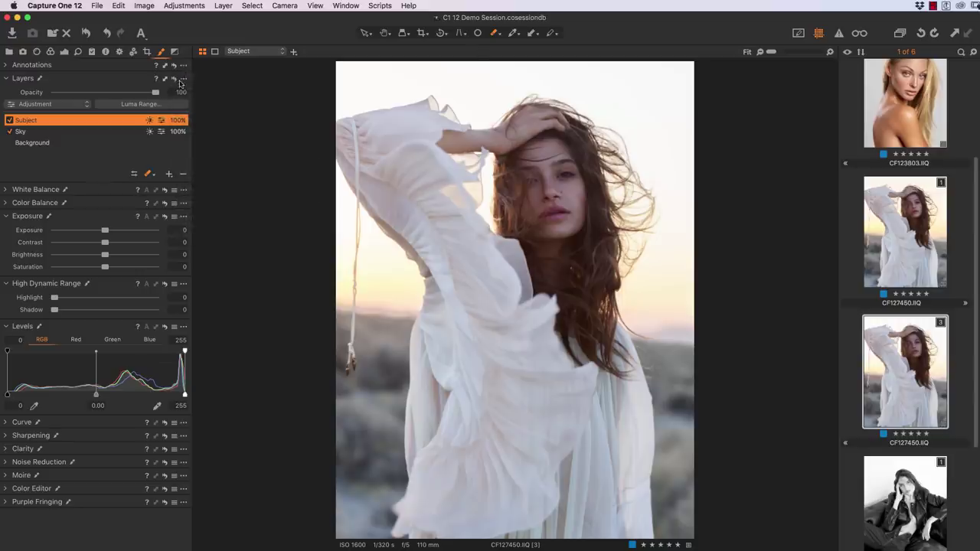
left_click(183, 78)
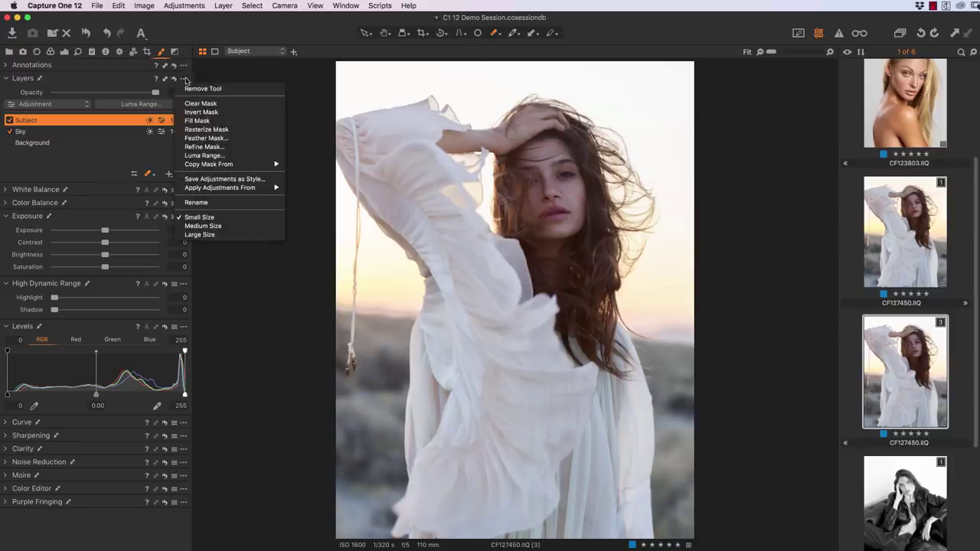
left_click(208, 114)
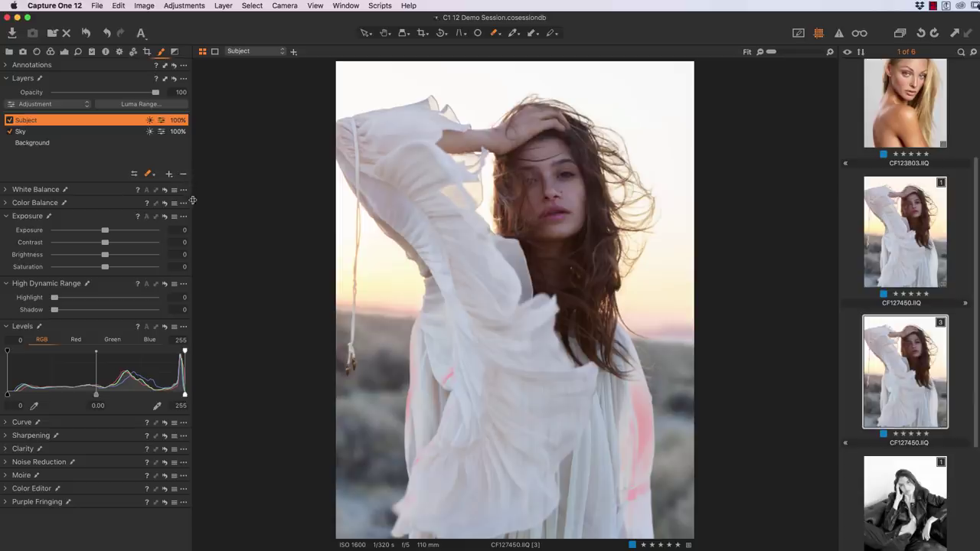
key("super+z")
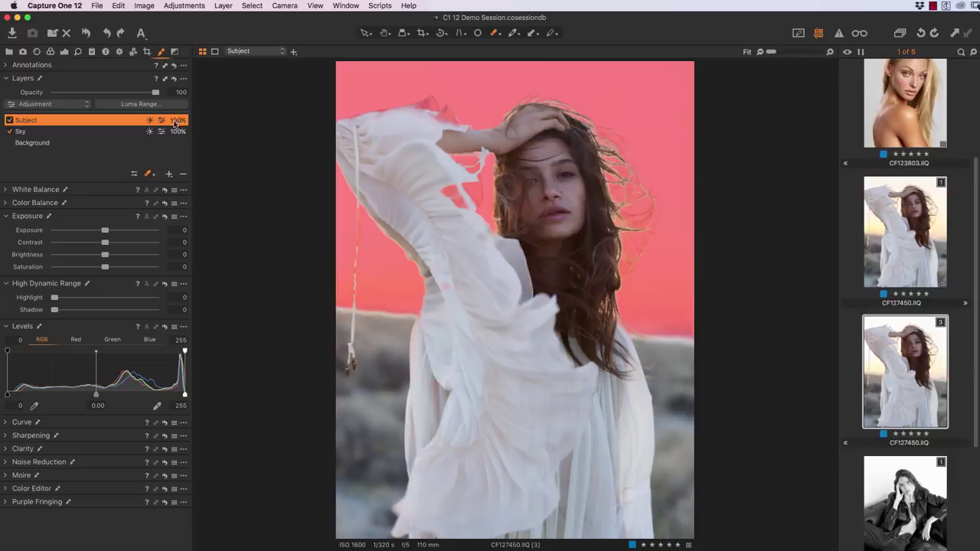
Step: Invert the Subject mask so it covers the woman and the ground
left_click(183, 79)
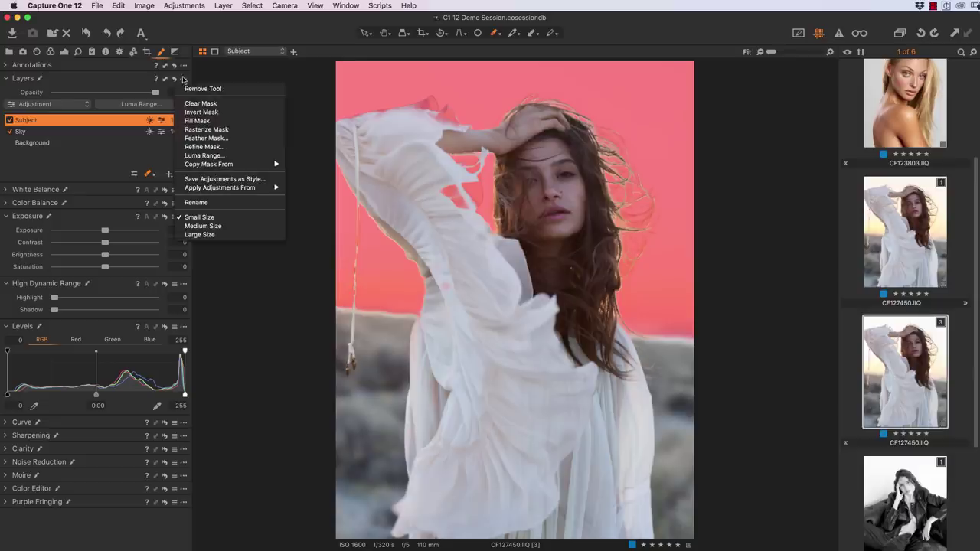
left_click(245, 135)
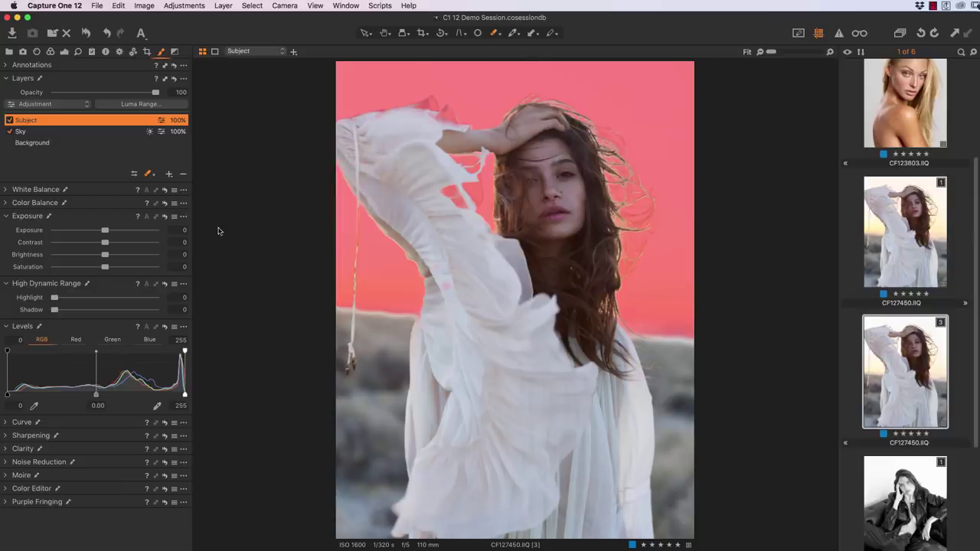
left_click(181, 80)
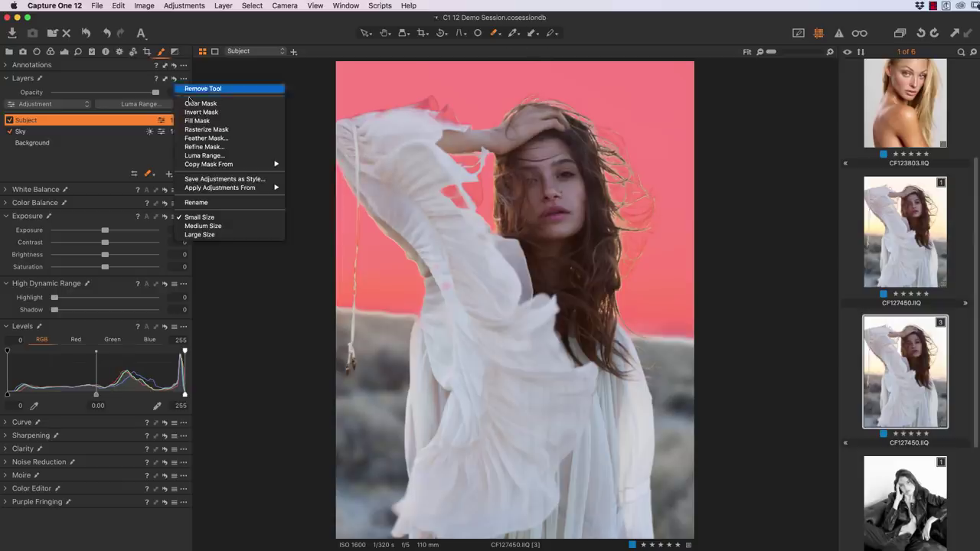
left_click(208, 116)
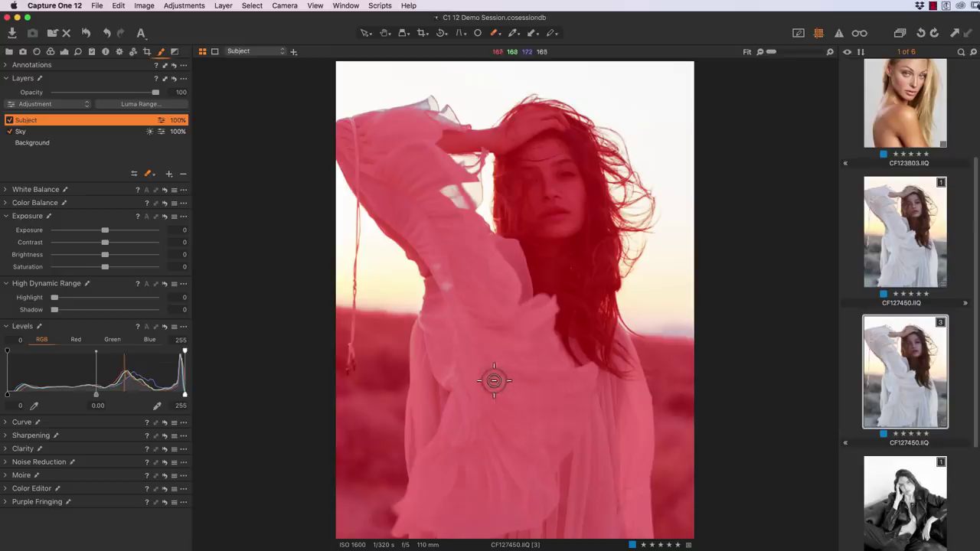
Step: Hide the mask and set the Subject layer's Levels white 252, Exposure 0.1 and black 9
key("m")
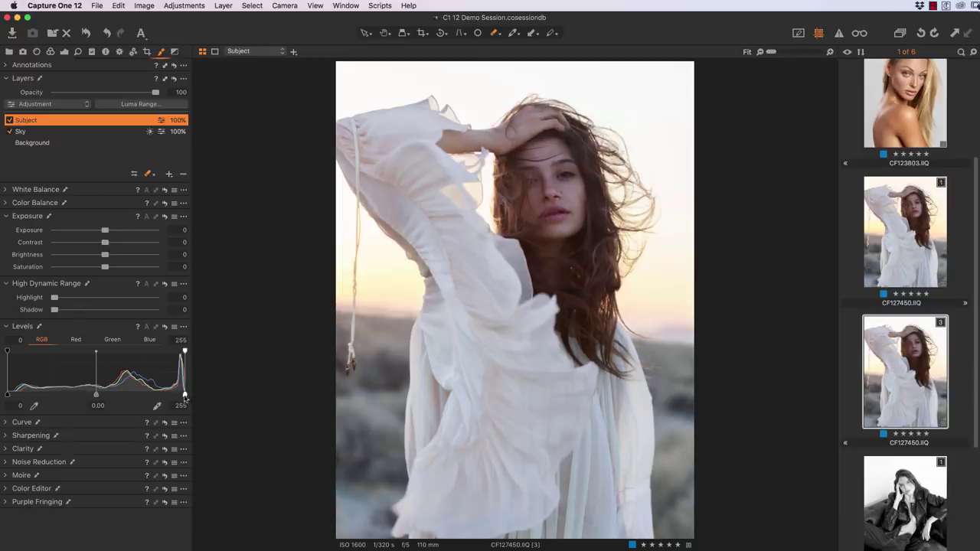
mouse_move(185, 395)
left_mouse_down()
mouse_move(173, 395)
mouse_move(183, 396)
left_mouse_up()
left_click_drag(106, 232, 107, 232)
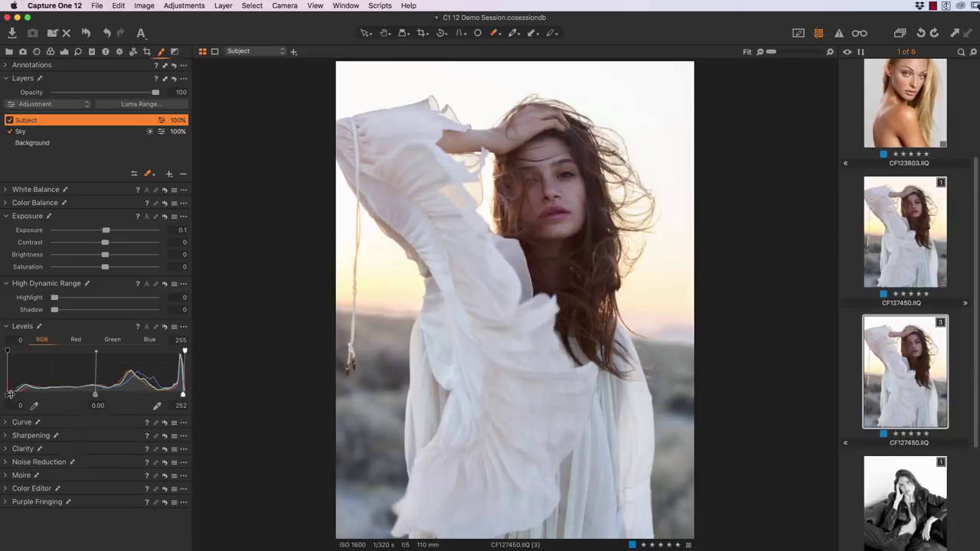
left_click_drag(10, 393, 14, 395)
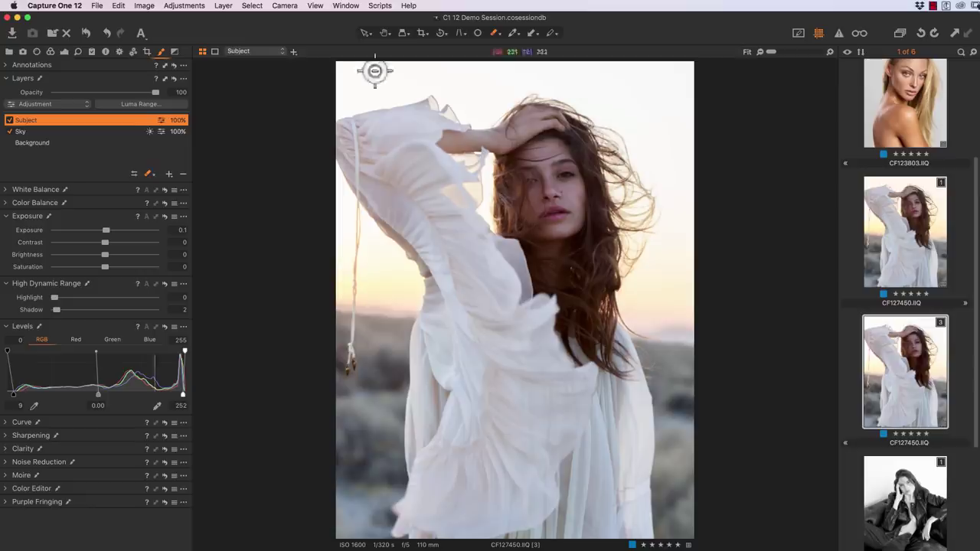
Step: Add a new adjustment layer and name it Vignette
left_click(169, 174)
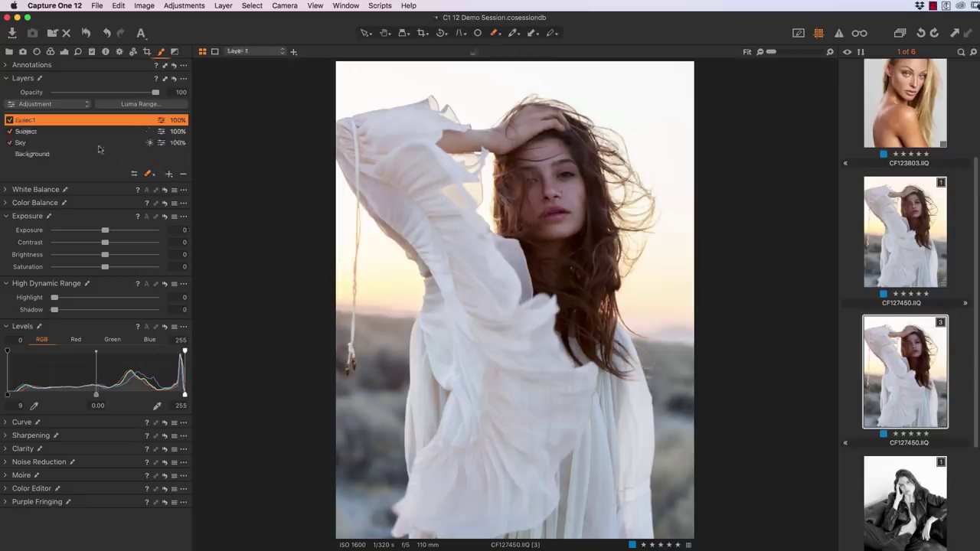
double_click(30, 121)
type("W")
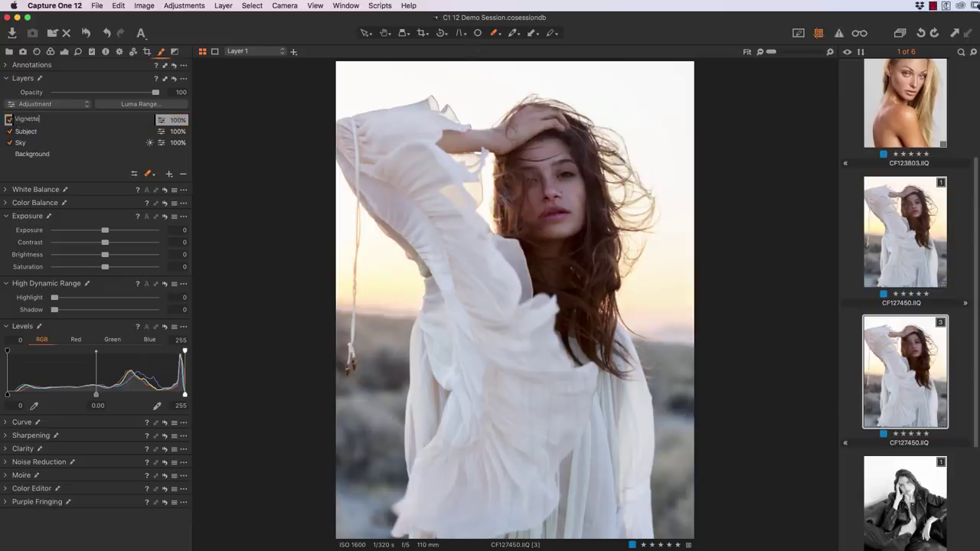
key("Return")
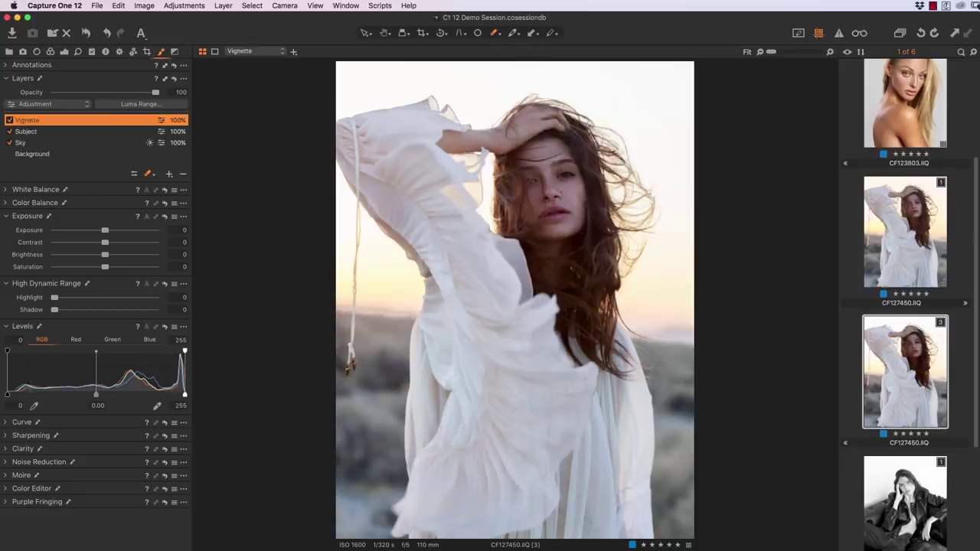
Step: Draw a radial gradient mask ellipse centred on the woman and show its overlay
left_click(155, 176)
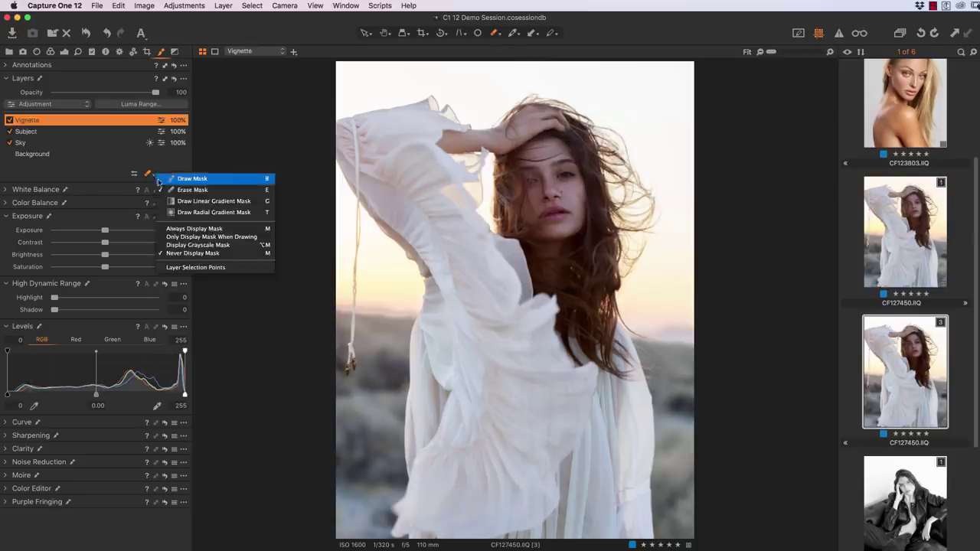
left_click(211, 212)
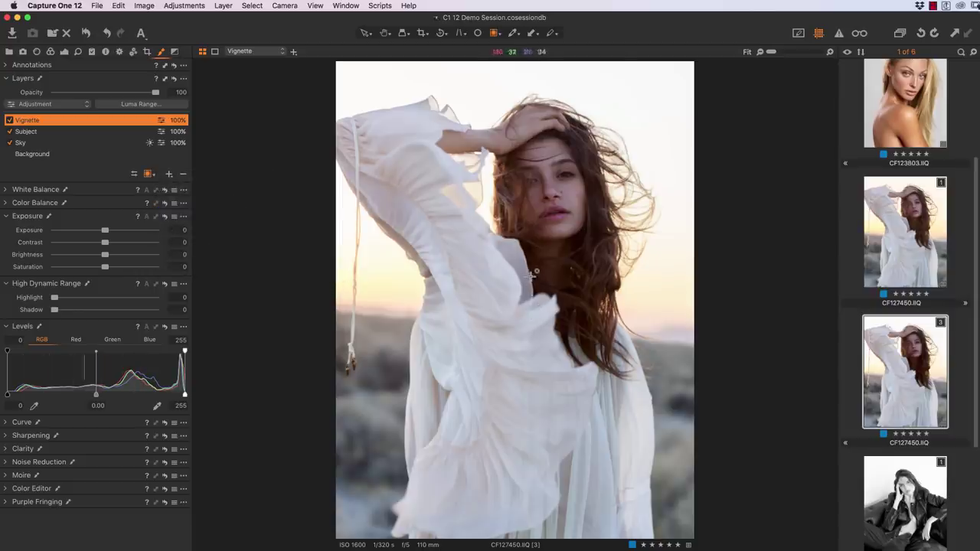
mouse_move(526, 319)
left_mouse_down()
mouse_move(575, 360)
mouse_move(638, 496)
mouse_move(630, 431)
mouse_move(669, 525)
mouse_move(715, 548)
left_mouse_up()
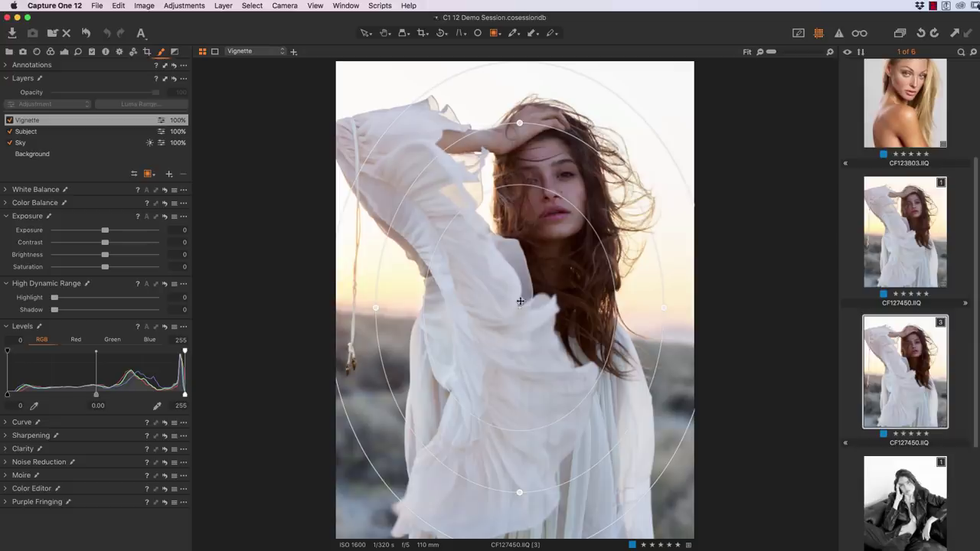
left_click_drag(520, 301, 521, 296)
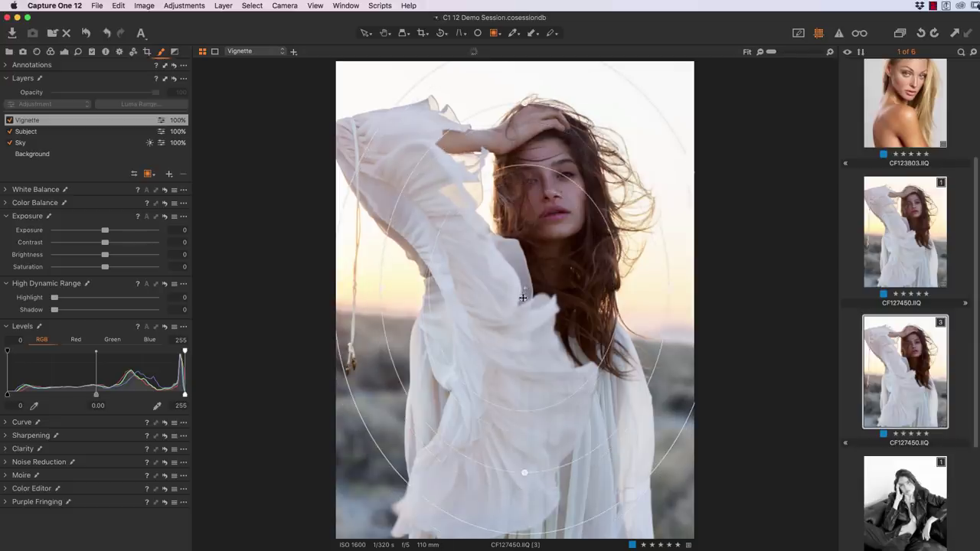
left_click(574, 328)
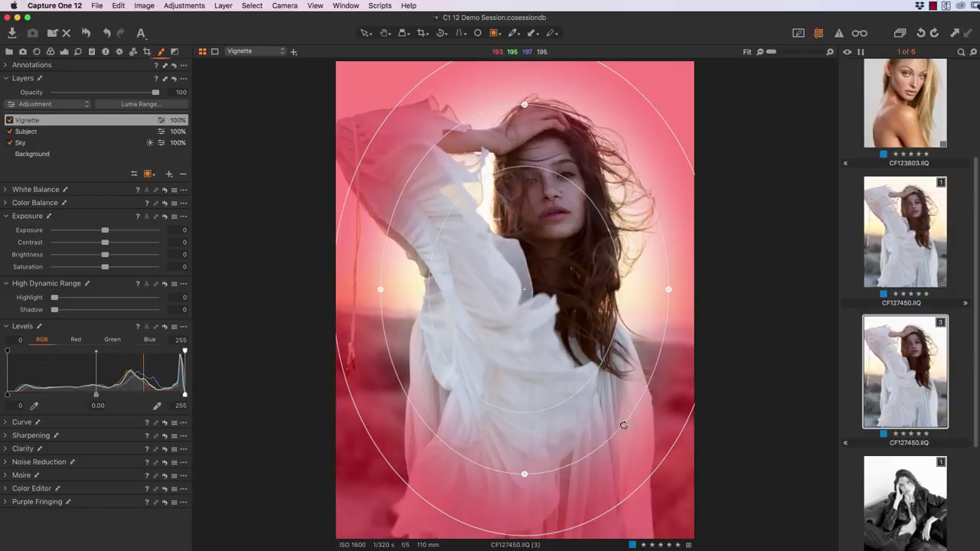
Step: Rotate, enlarge and raise the vignette ellipse, then set the layer's Exposure to -0.23
mouse_move(624, 423)
left_mouse_down()
mouse_move(605, 435)
mouse_move(614, 428)
left_mouse_up()
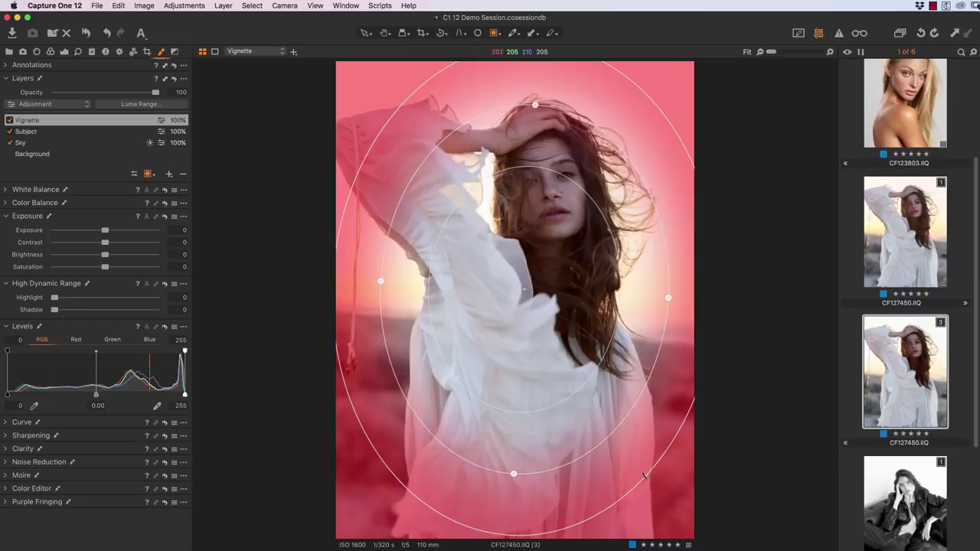
left_click_drag(646, 475, 656, 506)
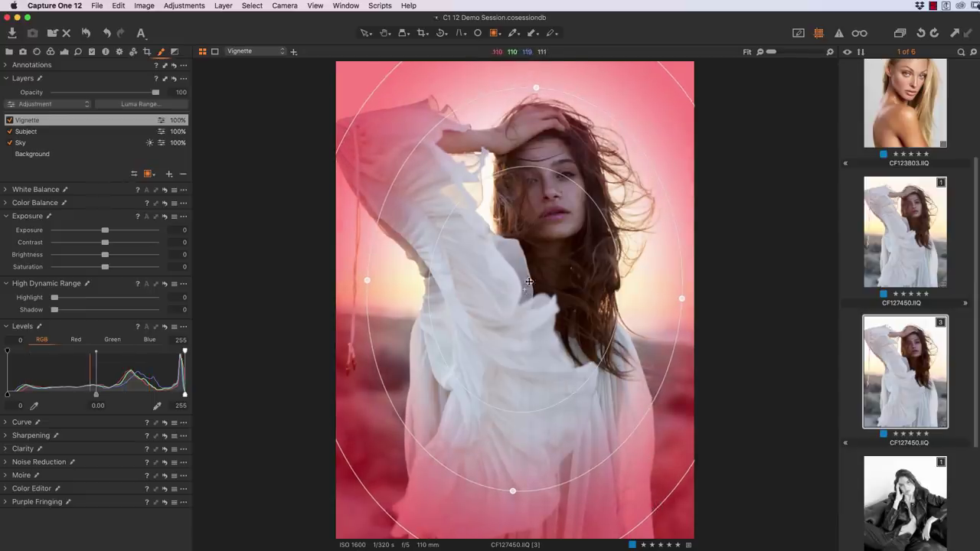
left_click_drag(525, 290, 528, 271)
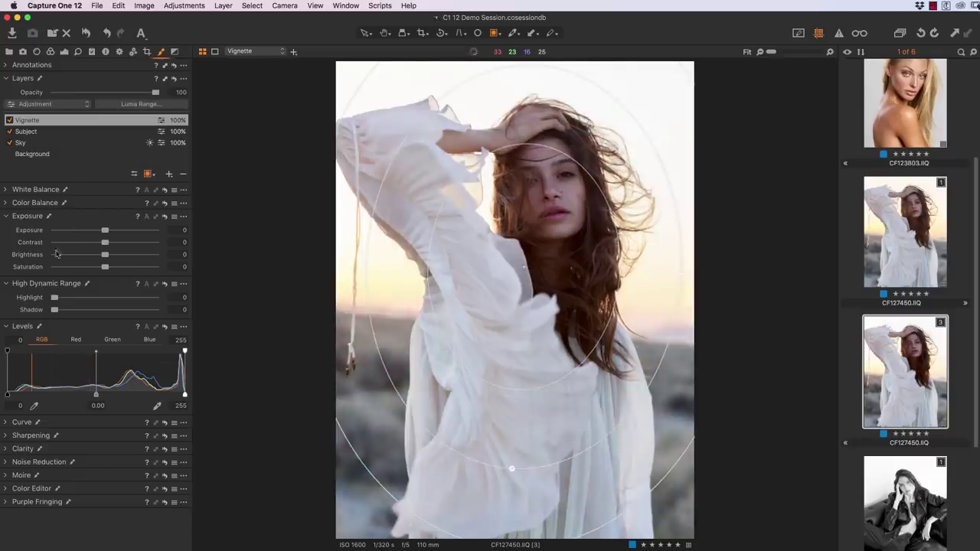
left_click_drag(105, 230, 102, 233)
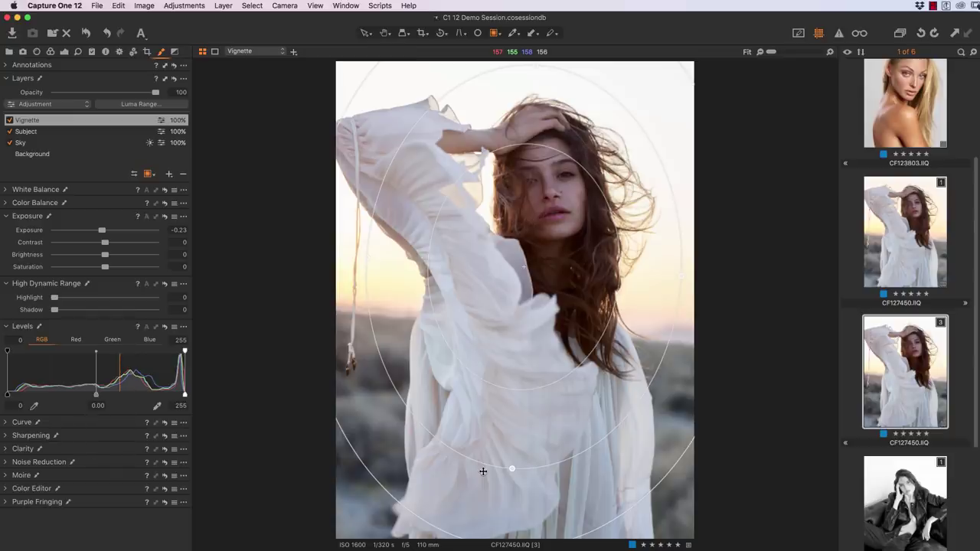
Step: Remove the Vignette layer, then open and close the layer mask options without changes
left_click(183, 175)
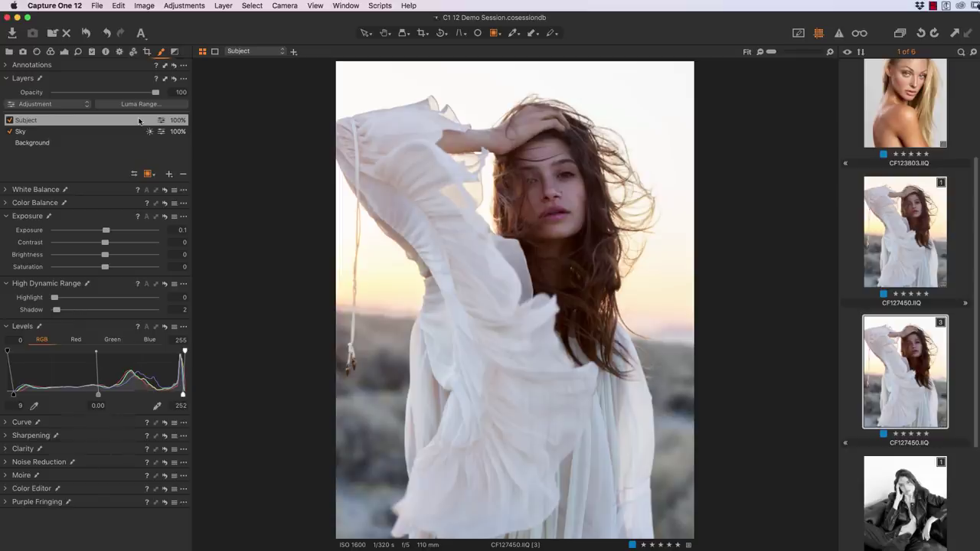
left_click(183, 79)
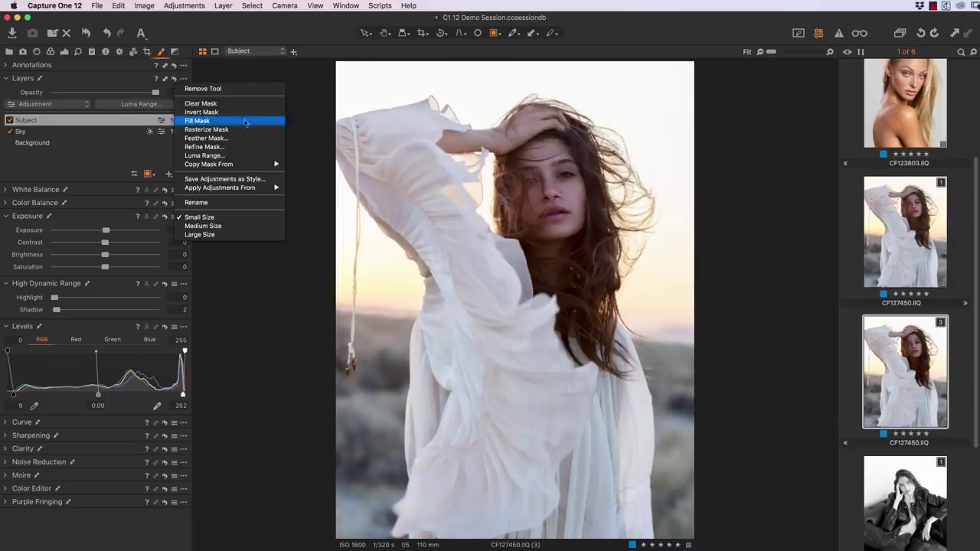
left_click(299, 86)
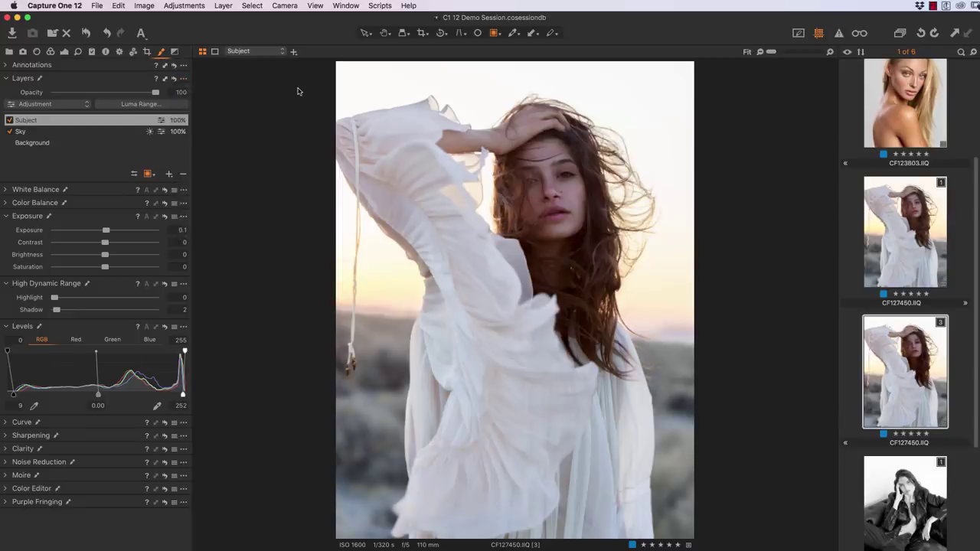